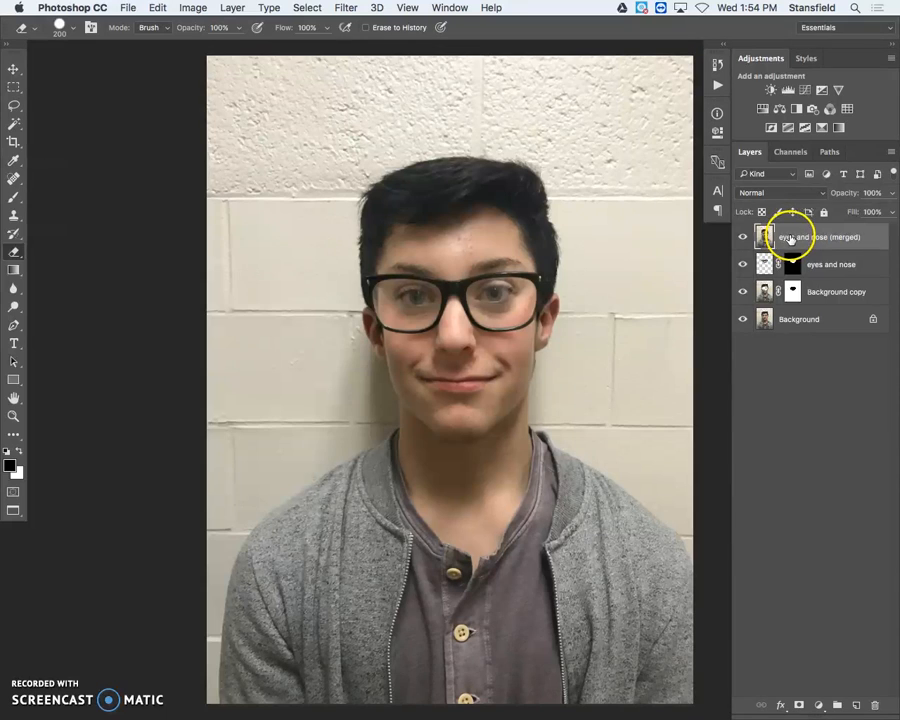
# Duplicate the "eyes and nose (merged)" layer, name the copy "Second Base Layer", and check its visibility
pyautogui.moveTo(836, 238); pyautogui.dragTo(858, 708)
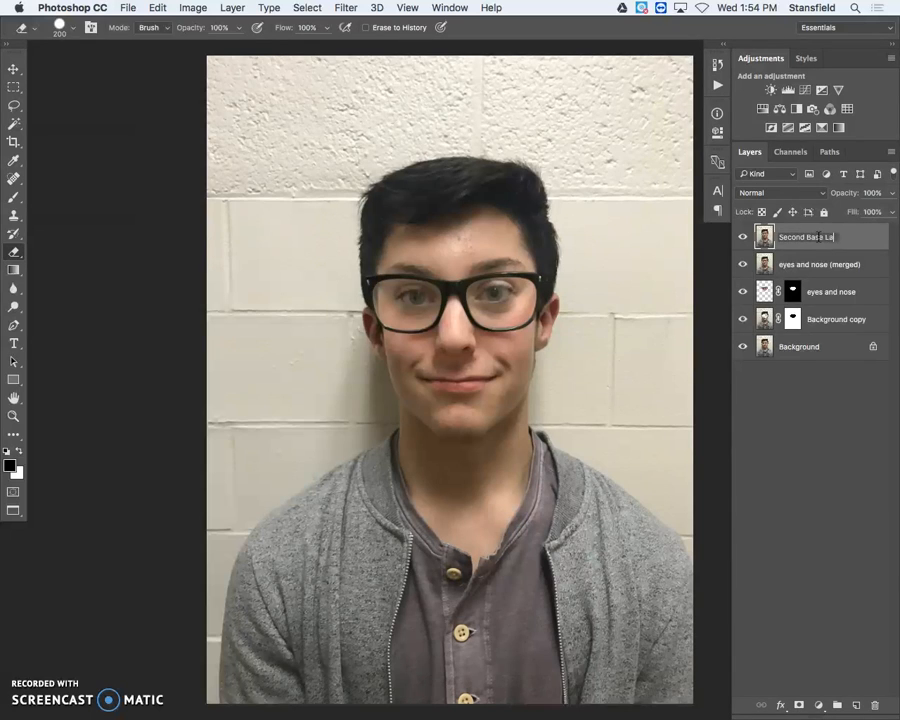
pyautogui.click(785, 240)
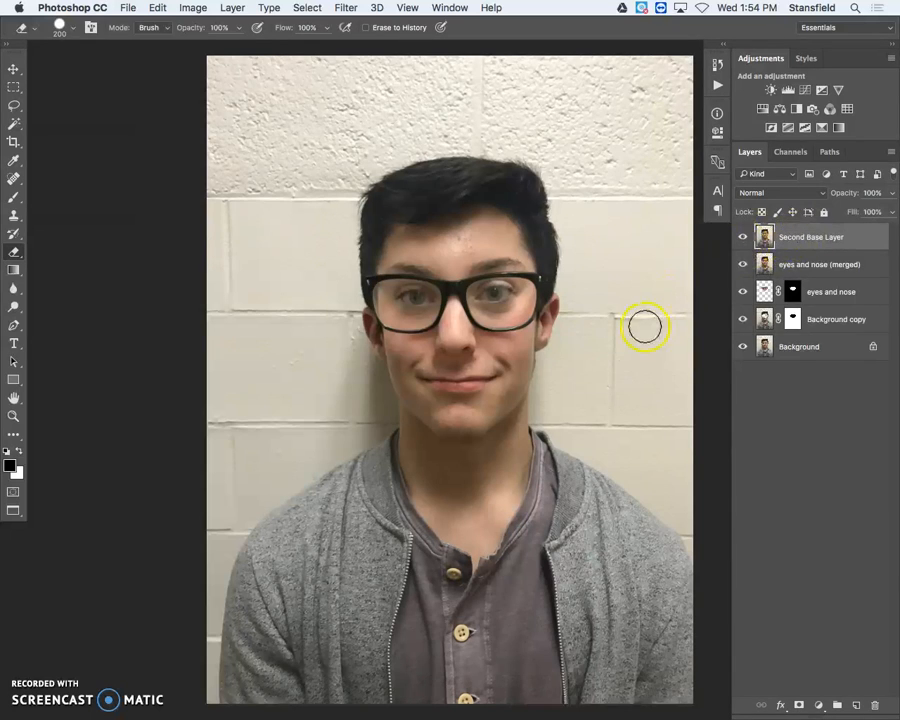
pyautogui.click(742, 237)
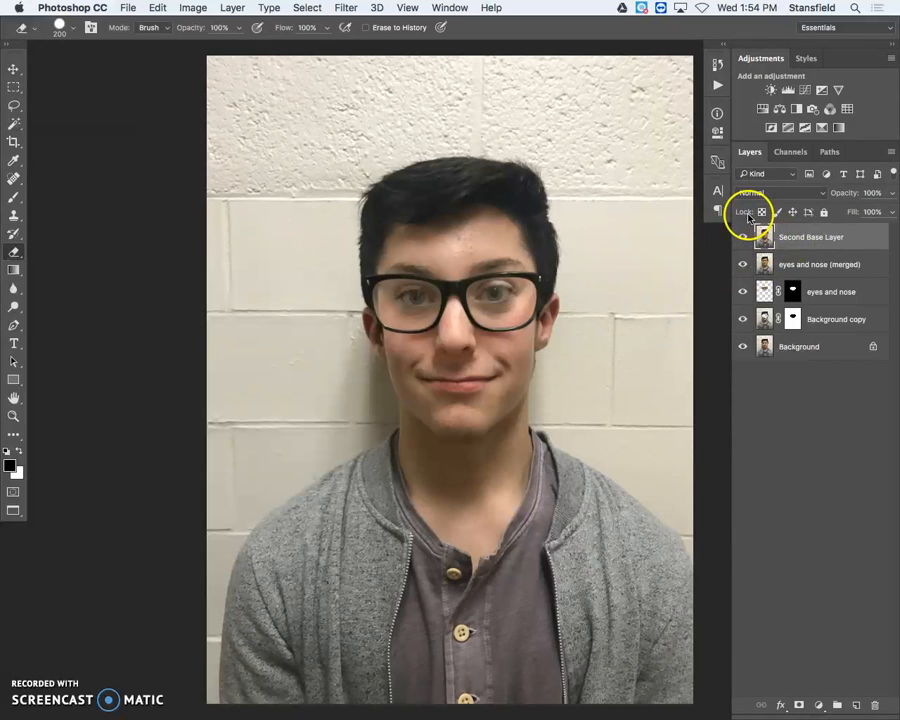
pyautogui.click(742, 237)
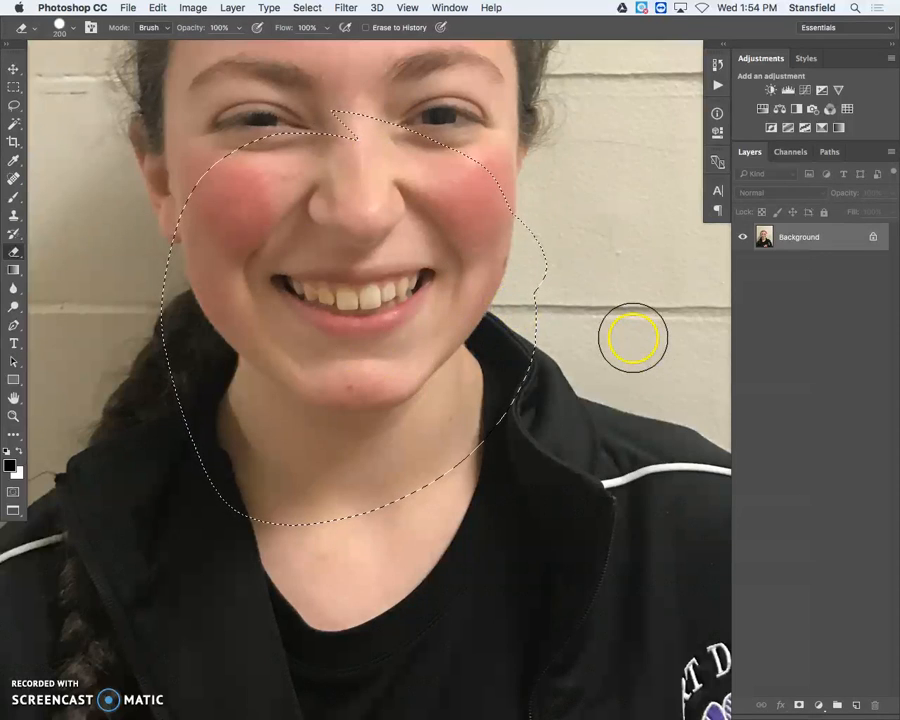
# Return to windowed view, minimize IMG_1350.JPG, and place the IMG_1351.JPG window beside the IMG_1349.JPG portrait
pyautogui.press('f')
pyautogui.press('f')
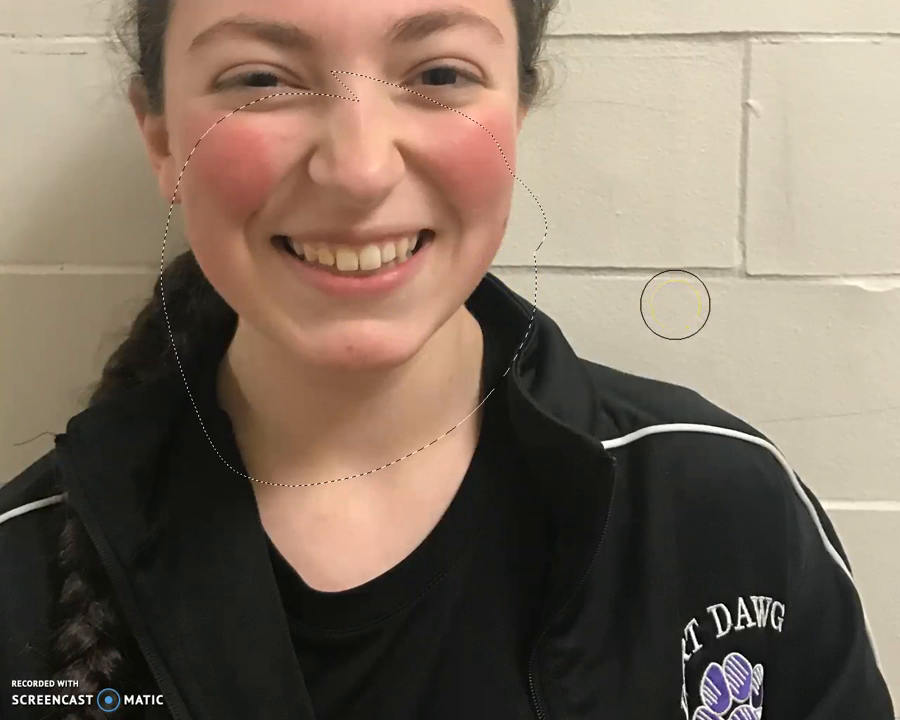
pyautogui.press('f')
pyautogui.click(320, 160)
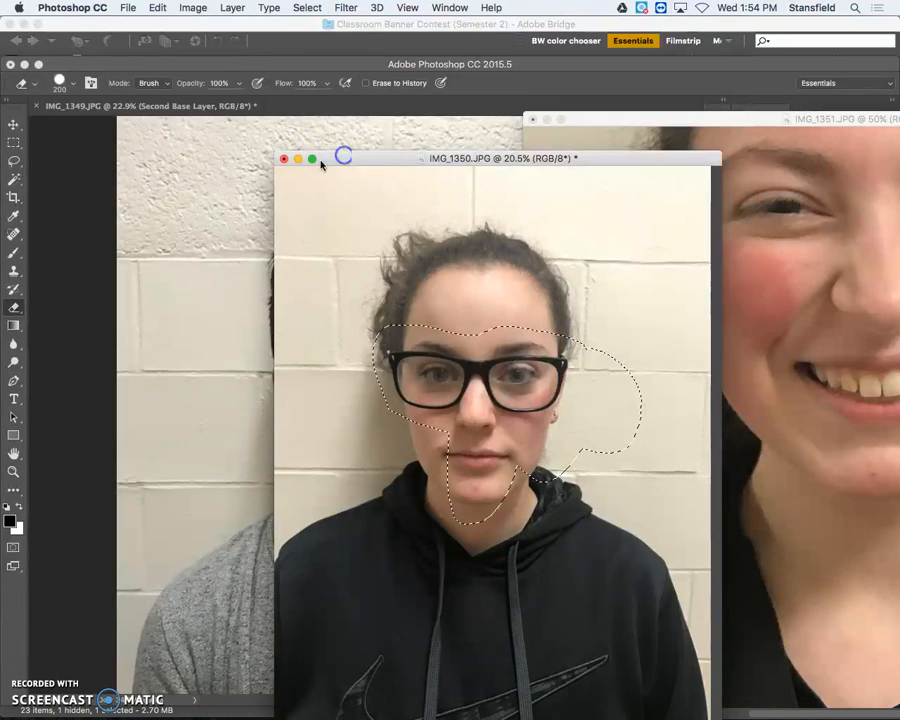
pyautogui.click(298, 159)
pyautogui.moveTo(680, 120); pyautogui.dragTo(556, 120)
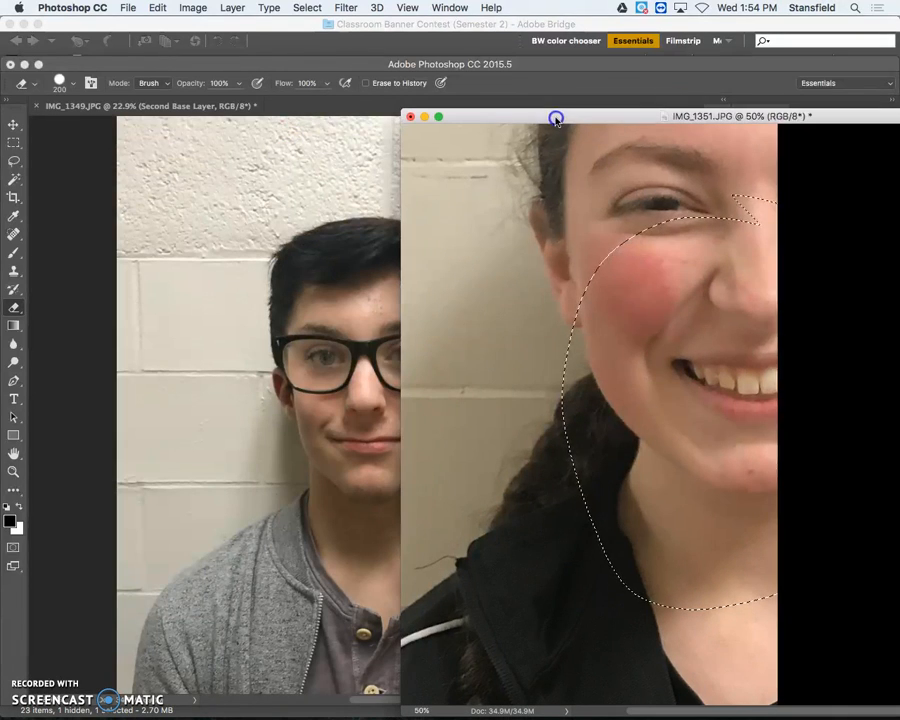
# Activate the Lasso tool with 0 px feather and anti-alias off, and clear the old selection in IMG_1351.JPG
pyautogui.click(13, 160)
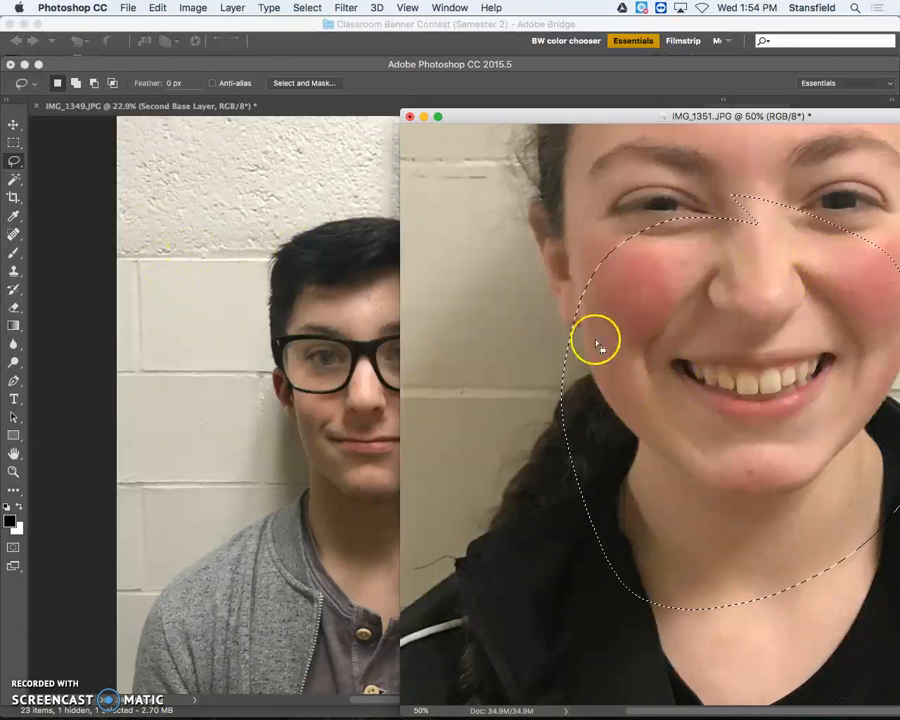
pyautogui.click(669, 373)
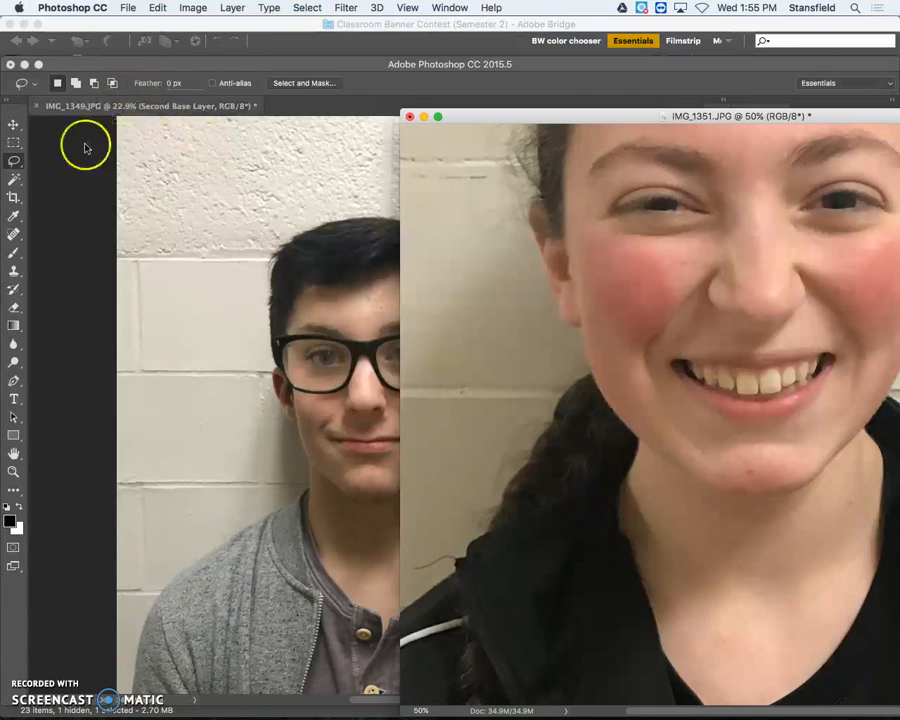
pyautogui.click(158, 84)
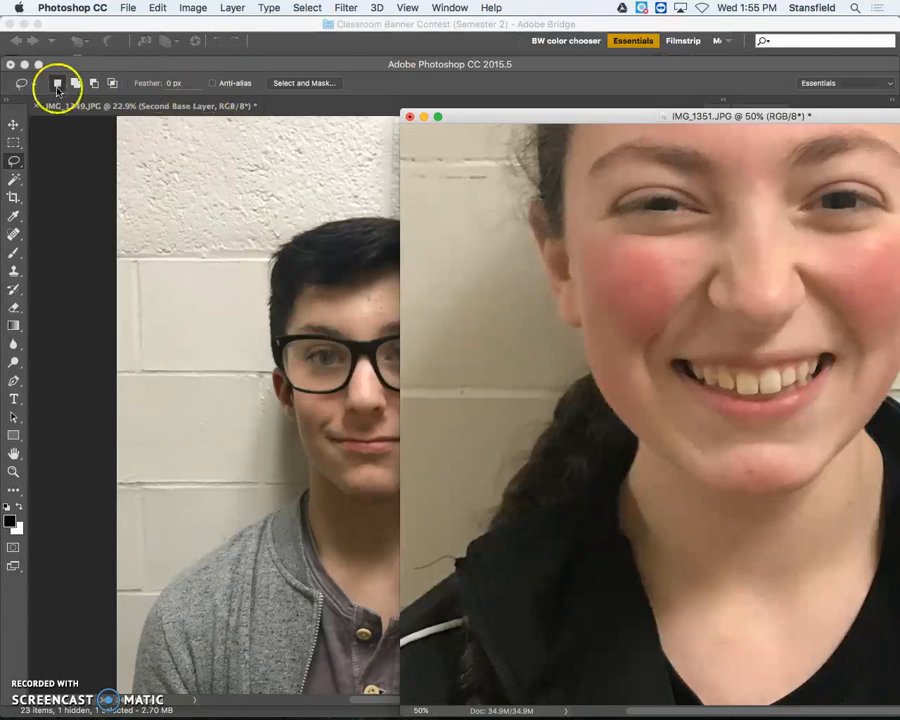
pyautogui.click(157, 84)
pyautogui.click(213, 85)
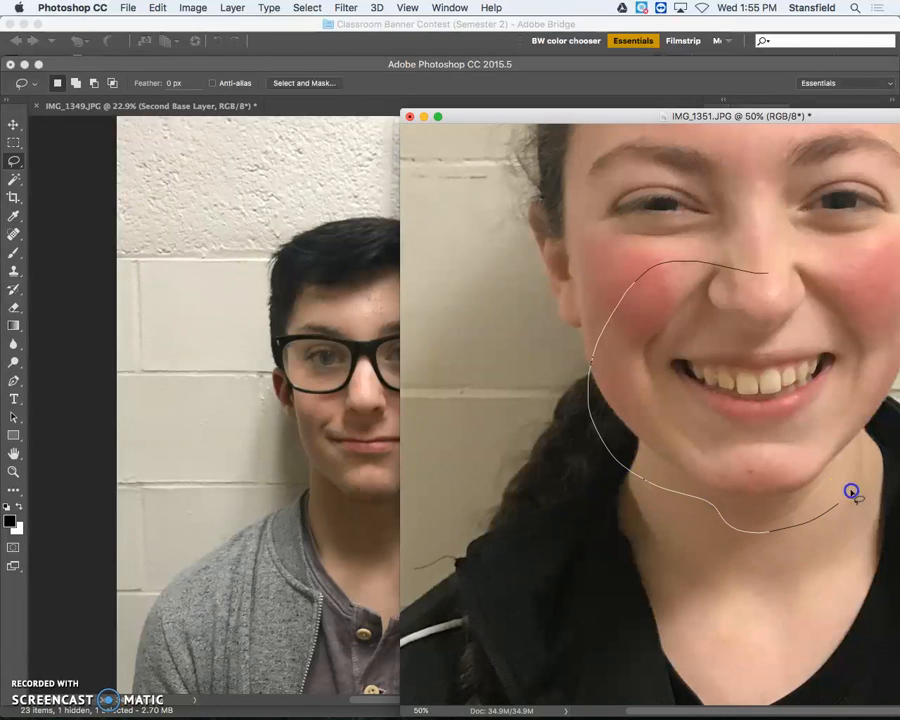
pyautogui.moveTo(812, 270)
pyautogui.mouseDown()
pyautogui.moveTo(566, 283)
pyautogui.moveTo(717, 568)
pyautogui.moveTo(896, 415)
pyautogui.mouseUp()
pyautogui.moveTo(896, 316); pyautogui.dragTo(865, 245)
pyautogui.doubleClick(637, 120)
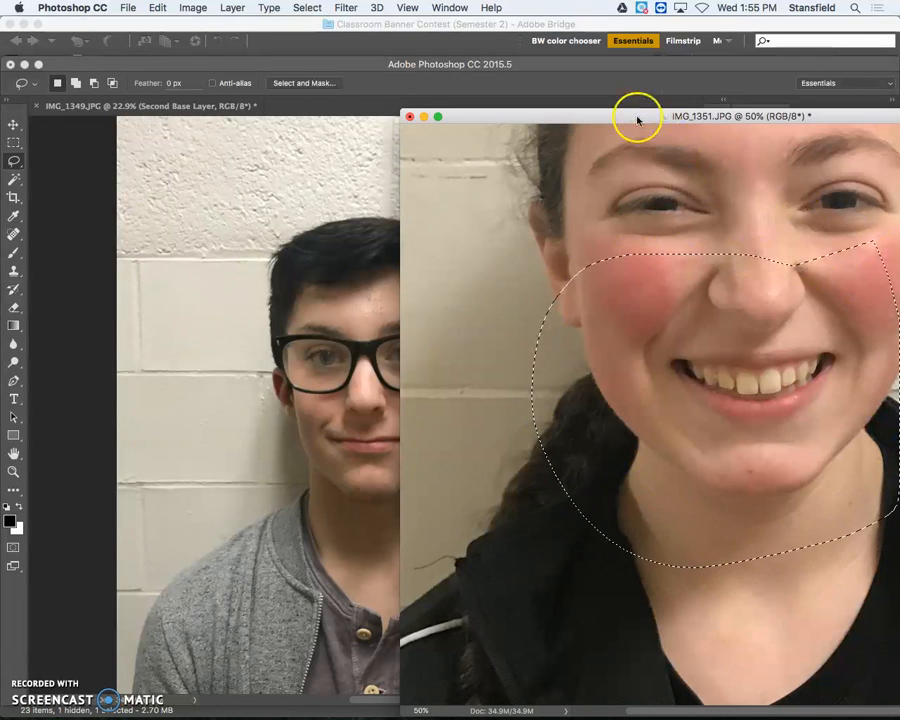
pyautogui.press('super+d')
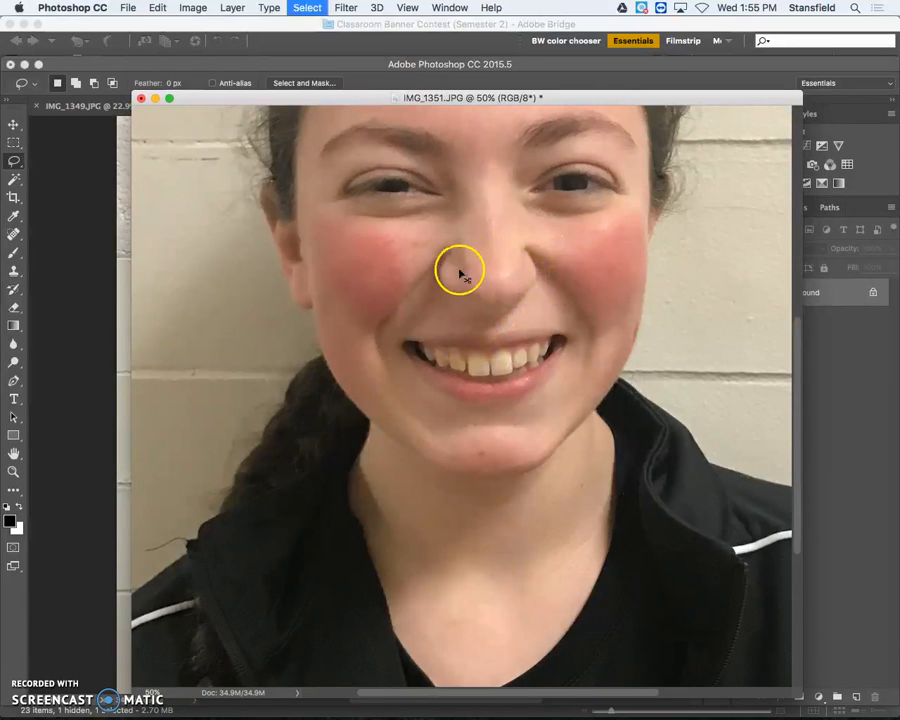
# Lasso the lower face in IMG_1351.JPG from just under the eyes down to below the chin
pyautogui.moveTo(340, 452)
pyautogui.mouseDown()
pyautogui.moveTo(397, 495)
pyautogui.moveTo(496, 515)
pyautogui.moveTo(632, 487)
pyautogui.moveTo(712, 339)
pyautogui.mouseUp()
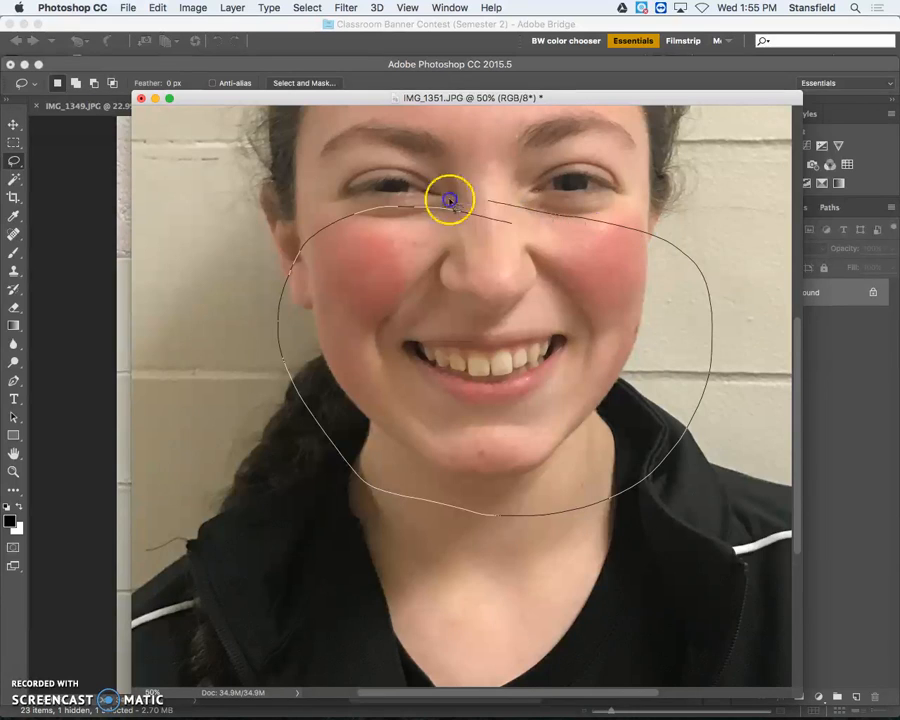
pyautogui.moveTo(368, 222); pyautogui.dragTo(370, 225)
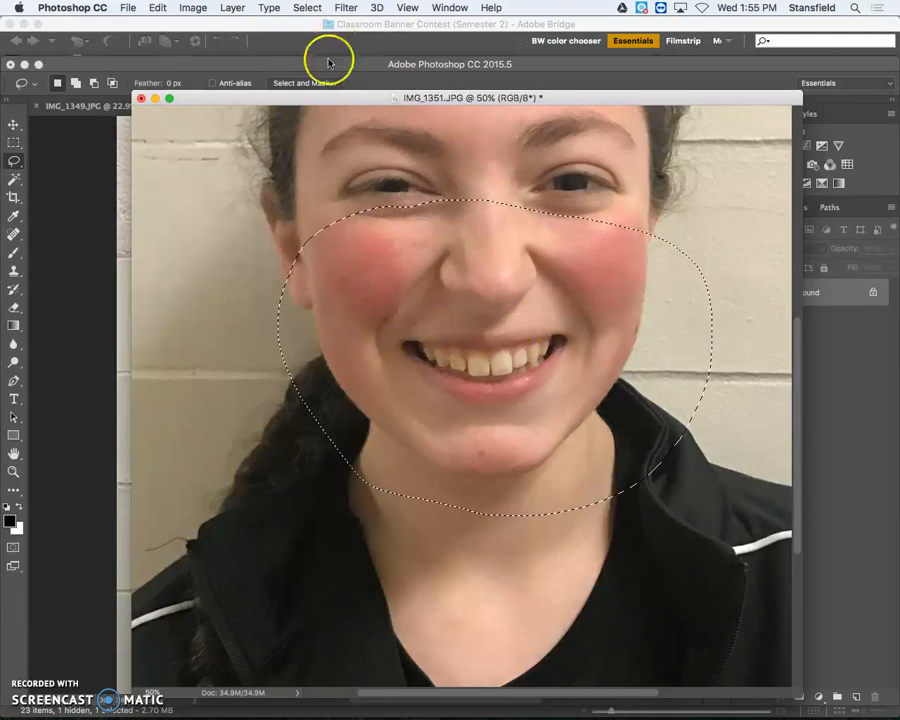
# Transfer the selected lower face from IMG_1351.JPG into IMG_1349.JPG and place it over the lower half of the glasses-wearer's face
pyautogui.moveTo(260, 97); pyautogui.dragTo(510, 100)
pyautogui.click(14, 124)
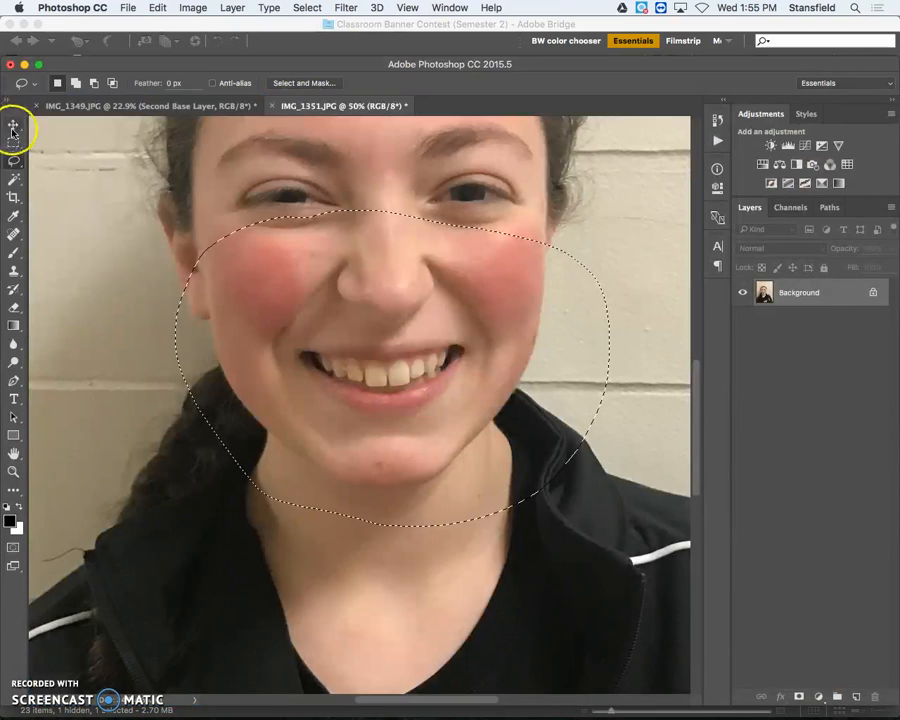
pyautogui.moveTo(295, 104); pyautogui.dragTo(478, 173)
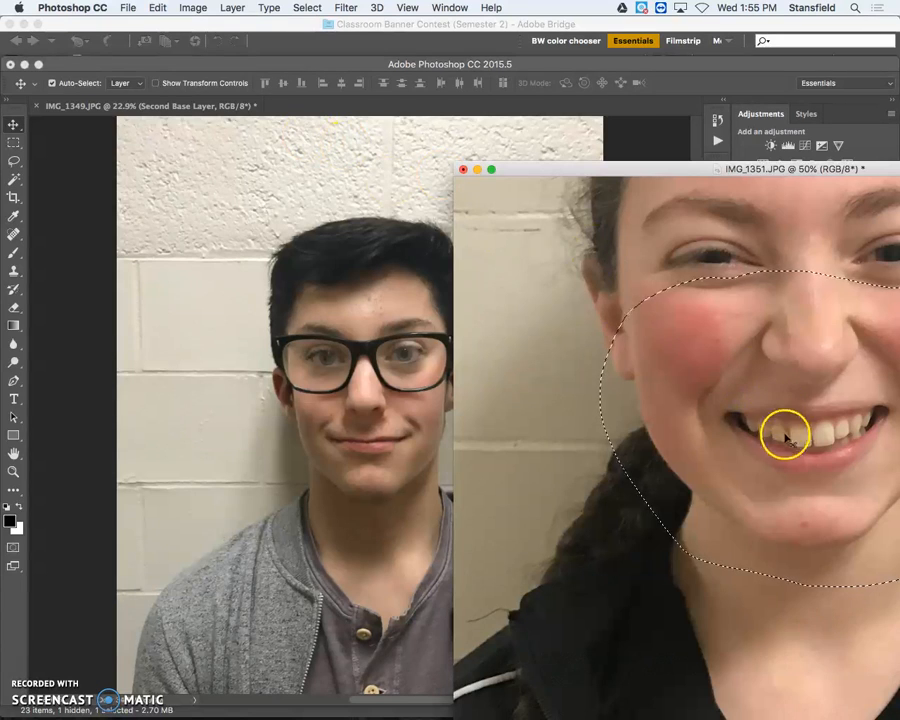
pyautogui.moveTo(757, 402); pyautogui.dragTo(345, 405)
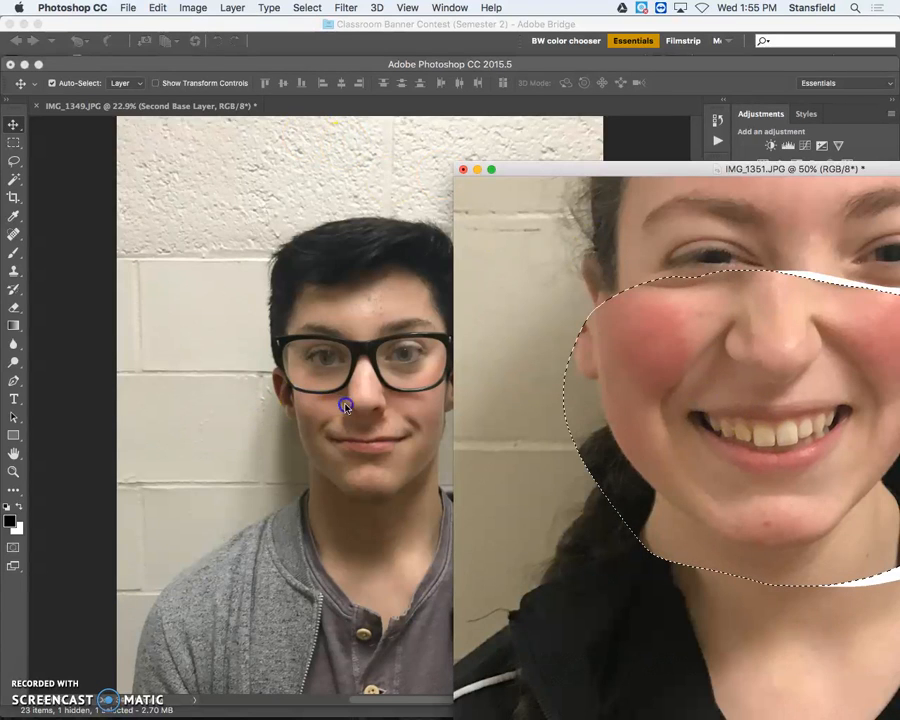
pyautogui.moveTo(332, 505); pyautogui.dragTo(322, 518)
pyautogui.moveTo(418, 430); pyautogui.dragTo(417, 405)
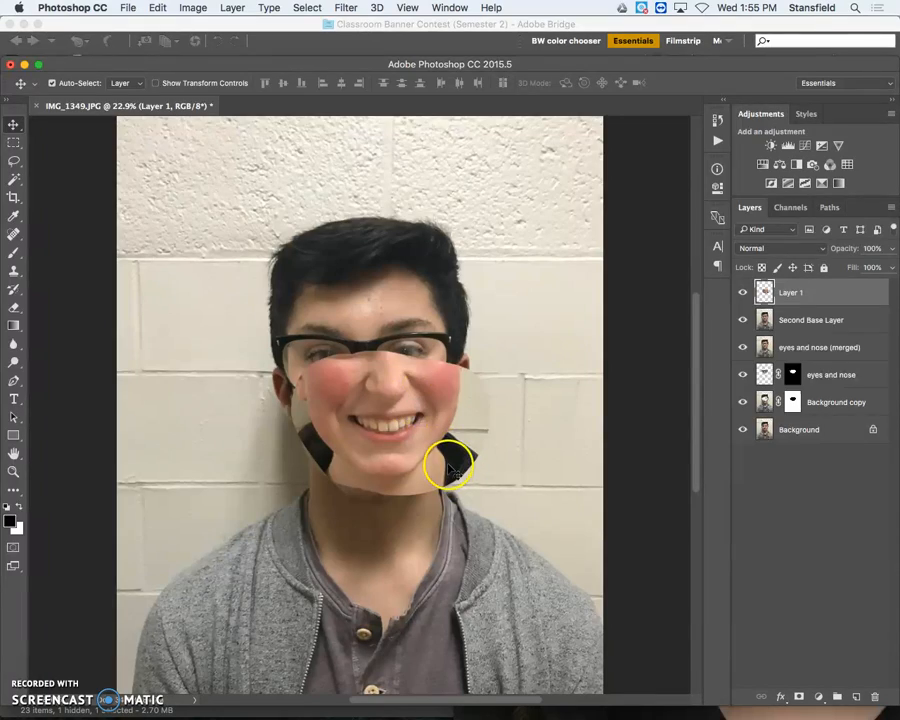
pyautogui.press('f')
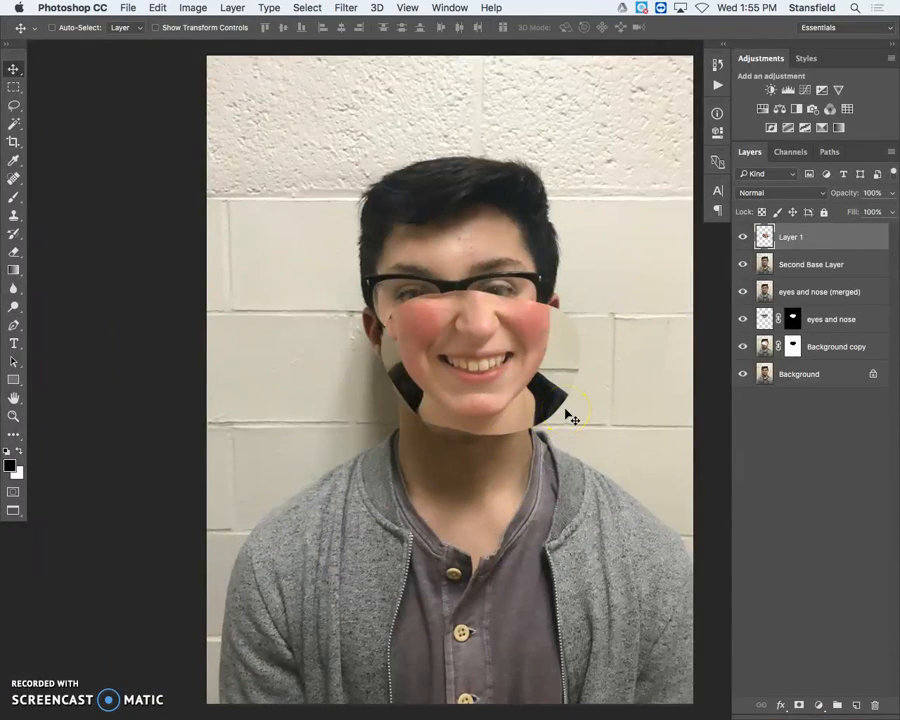
pyautogui.press('super+equal')
pyautogui.moveTo(594, 402); pyautogui.dragTo(516, 357)
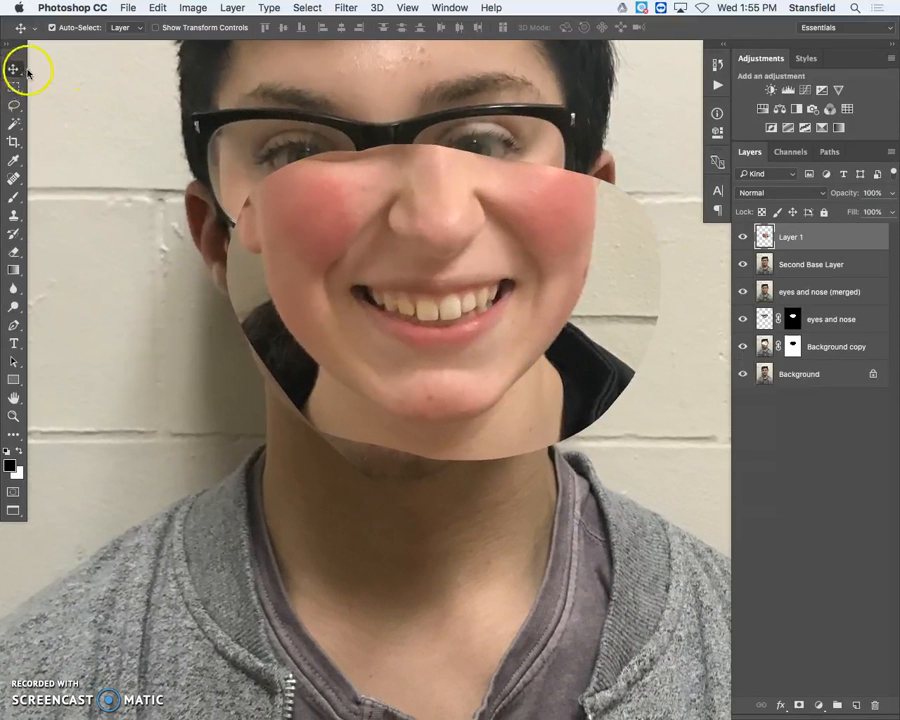
pyautogui.moveTo(612, 405); pyautogui.dragTo(508, 368)
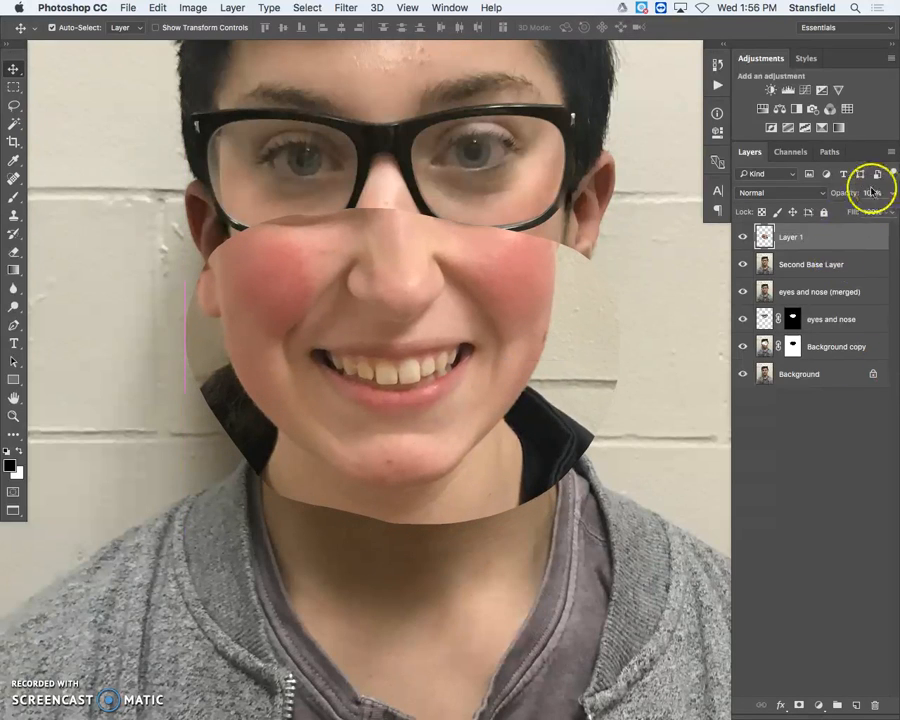
# Lower the pasted face layer's opacity to 52% and rename the layer "Mouth"
pyautogui.moveTo(823, 197); pyautogui.dragTo(816, 197)
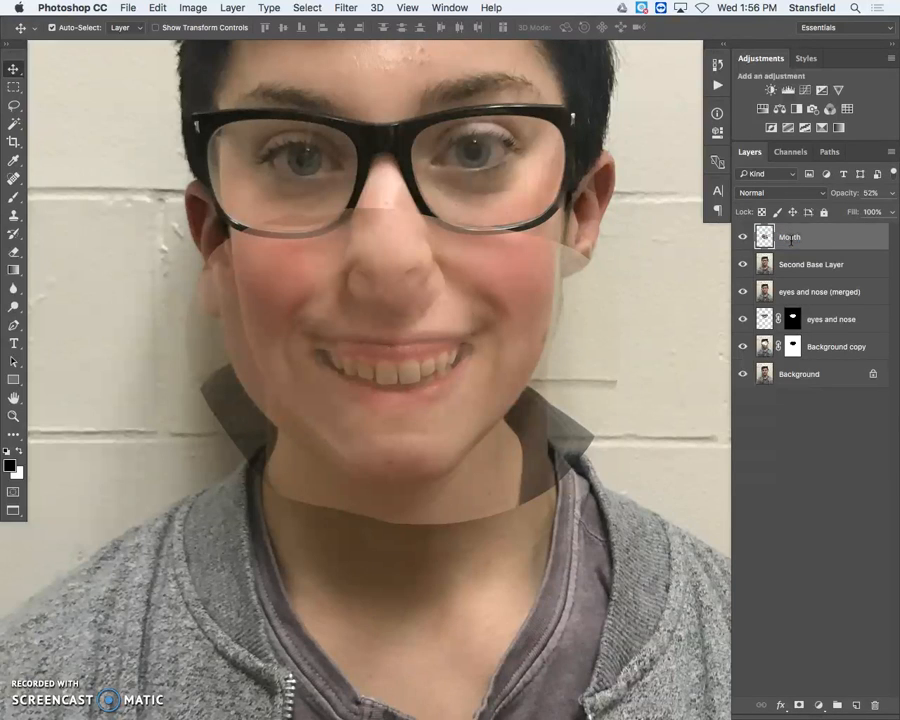
# Align the semi-transparent Mouth layer so its smile sits over the portrait's own mouth
pyautogui.moveTo(460, 358); pyautogui.dragTo(451, 331)
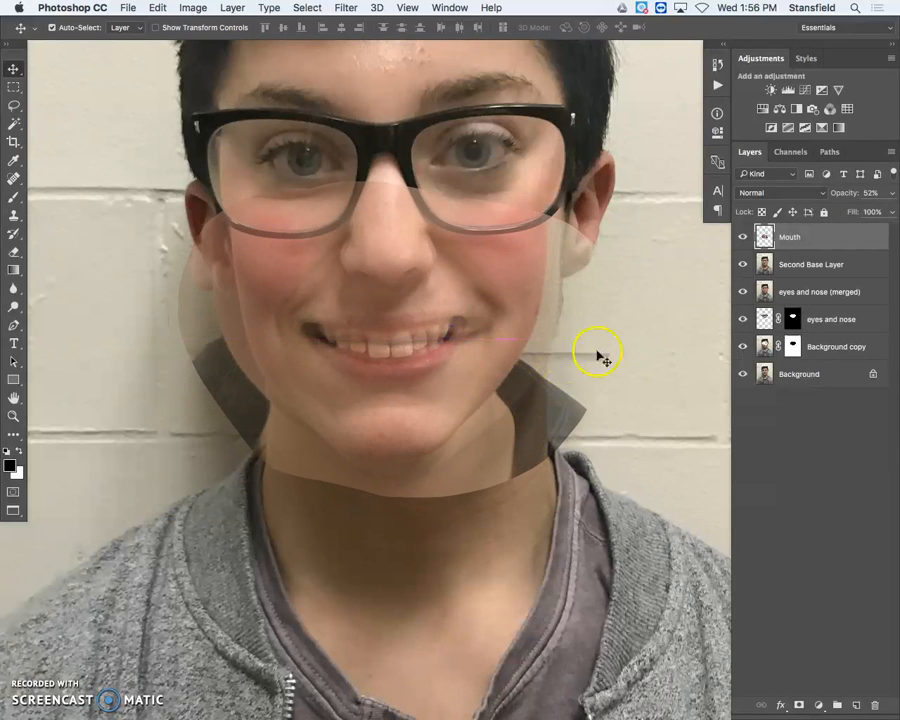
pyautogui.moveTo(512, 348); pyautogui.dragTo(497, 360)
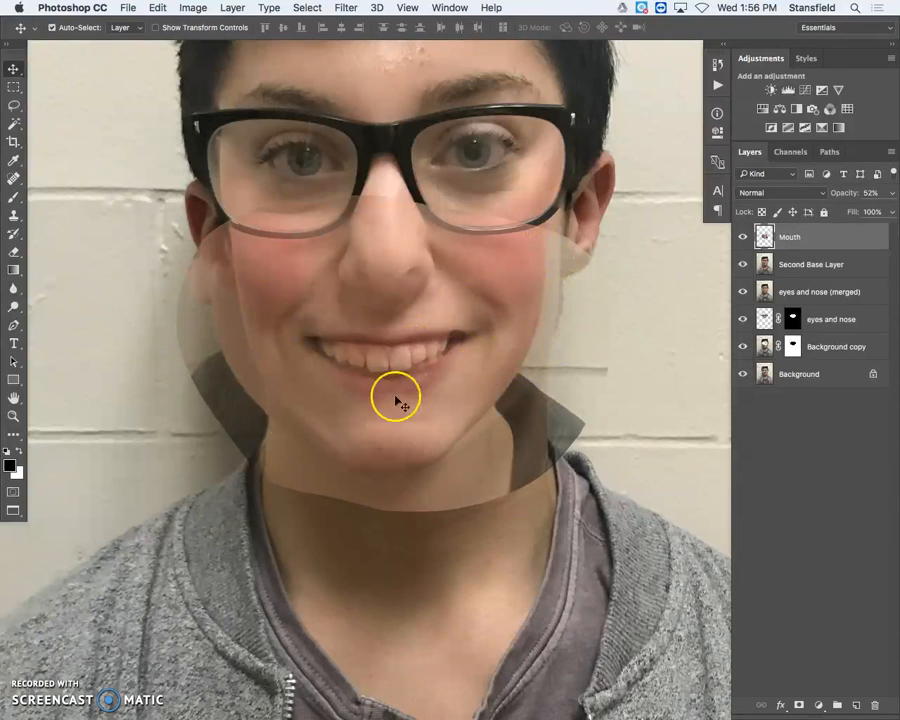
pyautogui.moveTo(410, 358); pyautogui.dragTo(446, 393)
pyautogui.moveTo(663, 358); pyautogui.dragTo(665, 353)
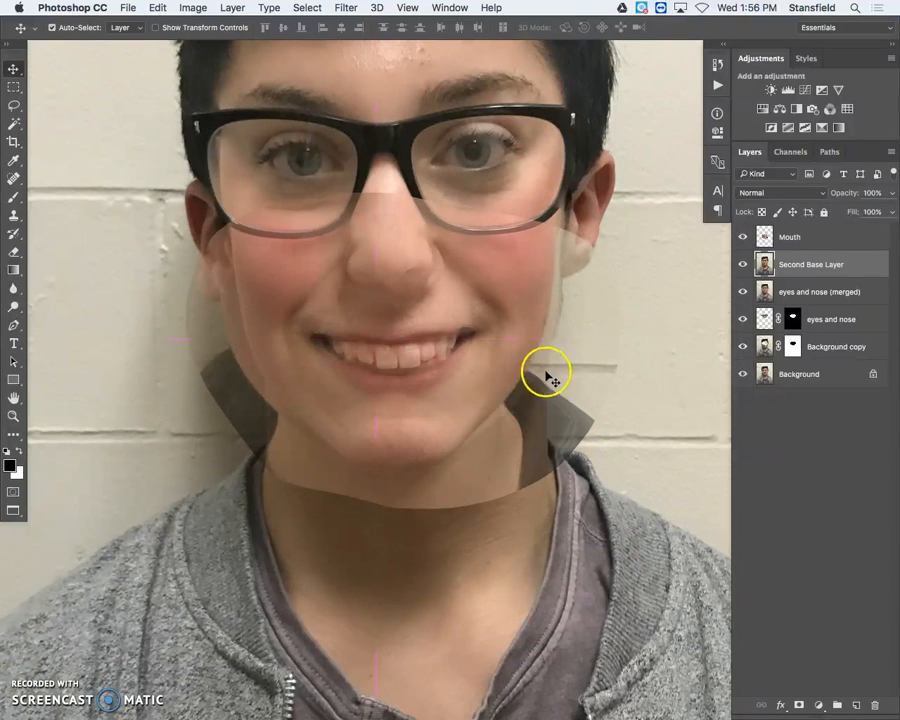
pyautogui.press('super+t')
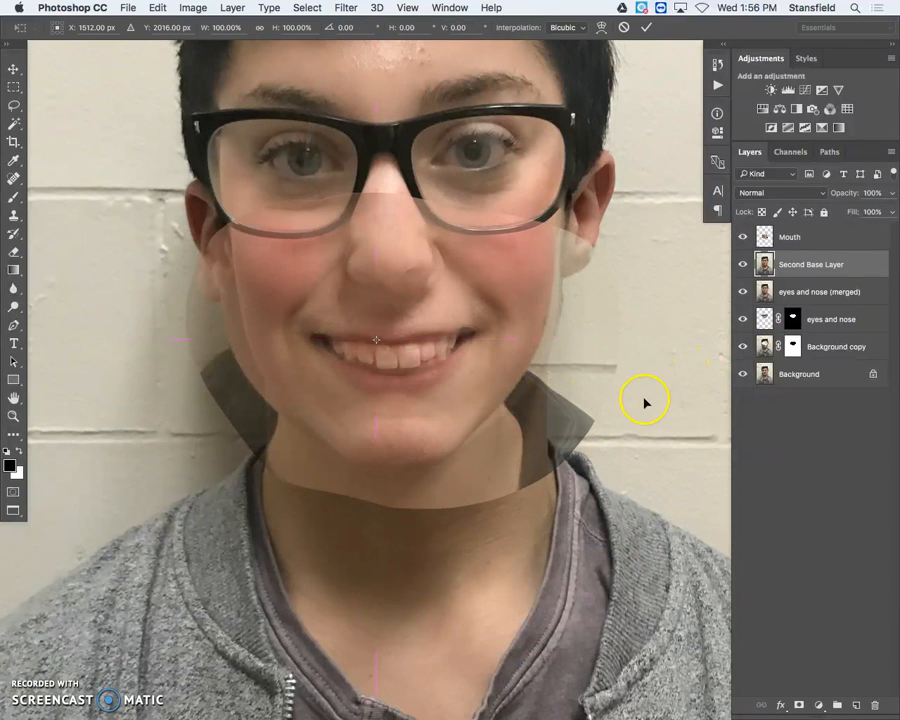
pyautogui.press('super+0')
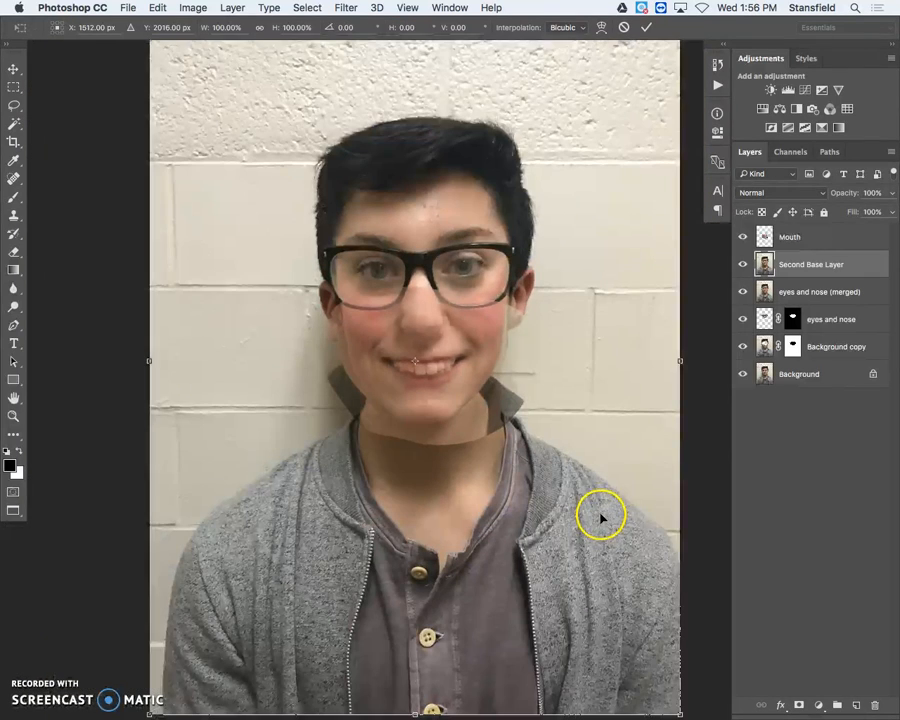
pyautogui.press('Return')
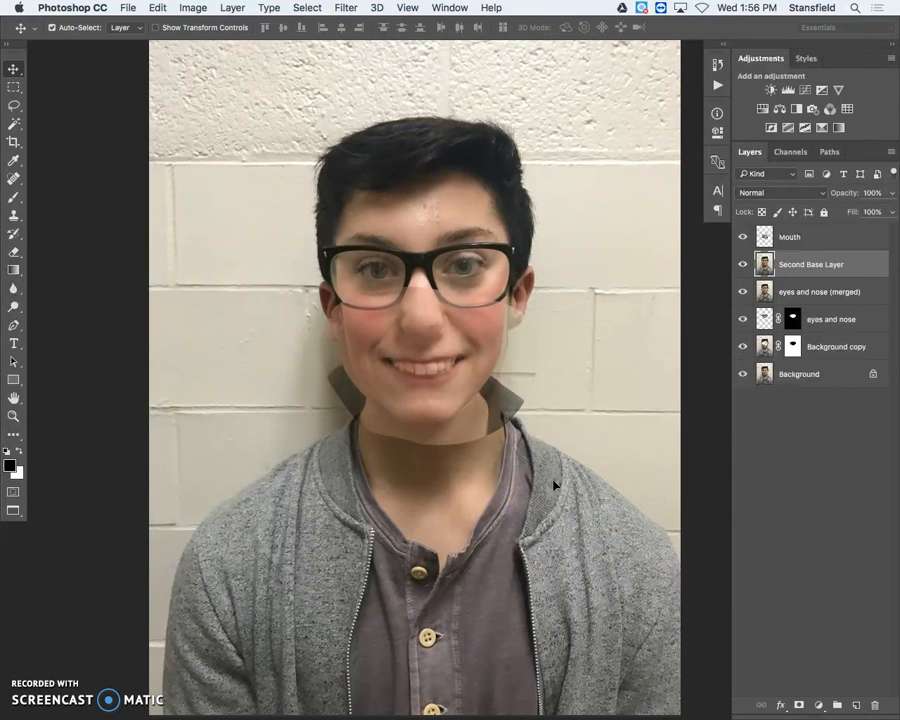
# Free-transform the Mouth layer and rotate it by 1.15°
pyautogui.click(824, 238)
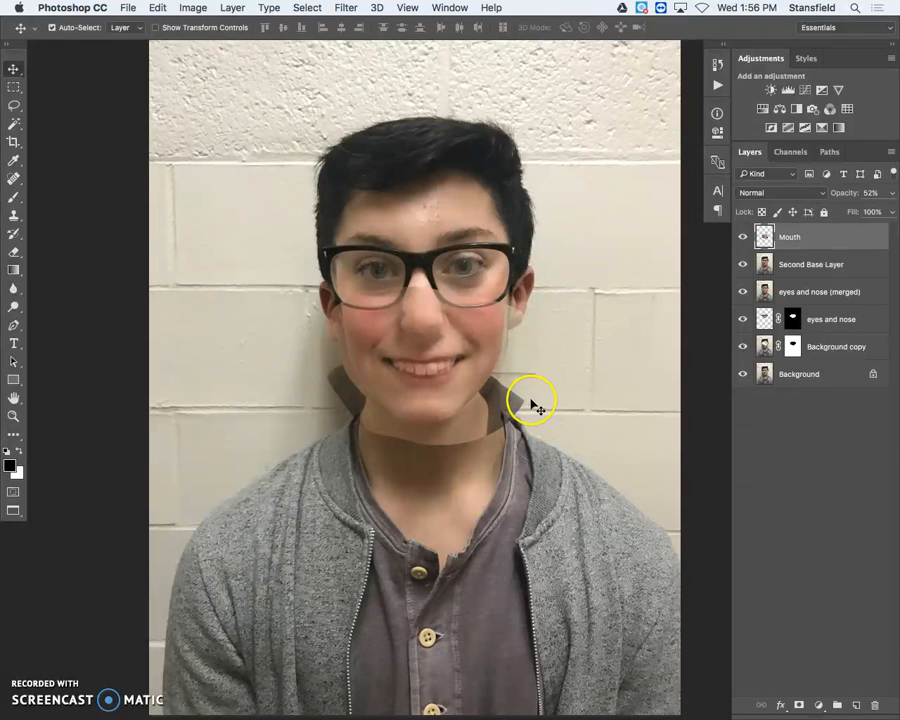
pyautogui.press('super+t')
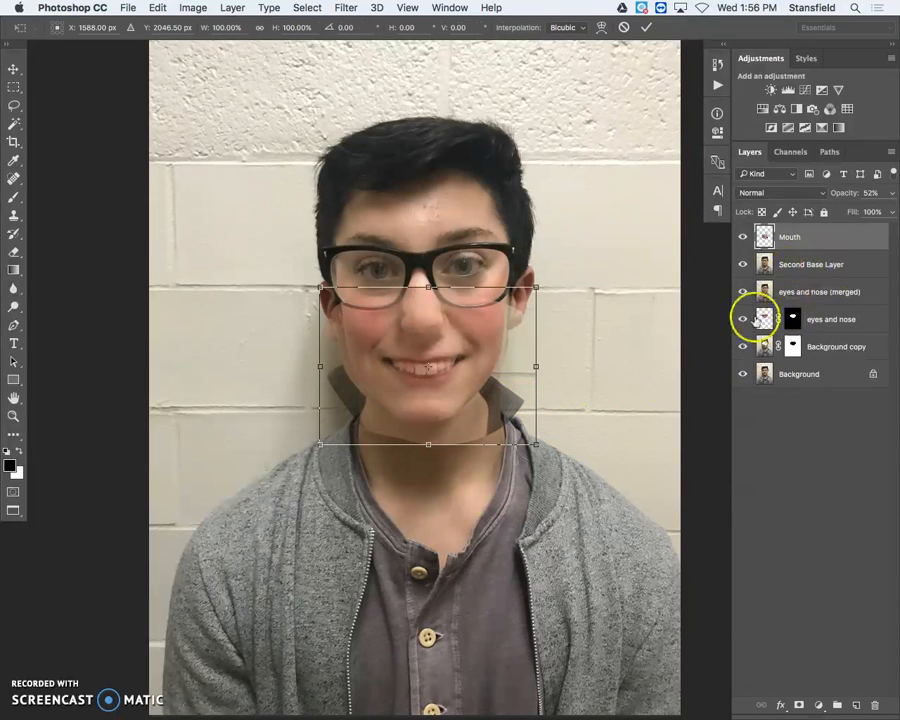
pyautogui.moveTo(577, 387); pyautogui.dragTo(579, 390)
# Scale the Mouth layer to 109.38% width and 101.81% height, recentre it over the portrait's mouth, and apply the transform
pyautogui.press('super+plus')
pyautogui.press('super+plus')
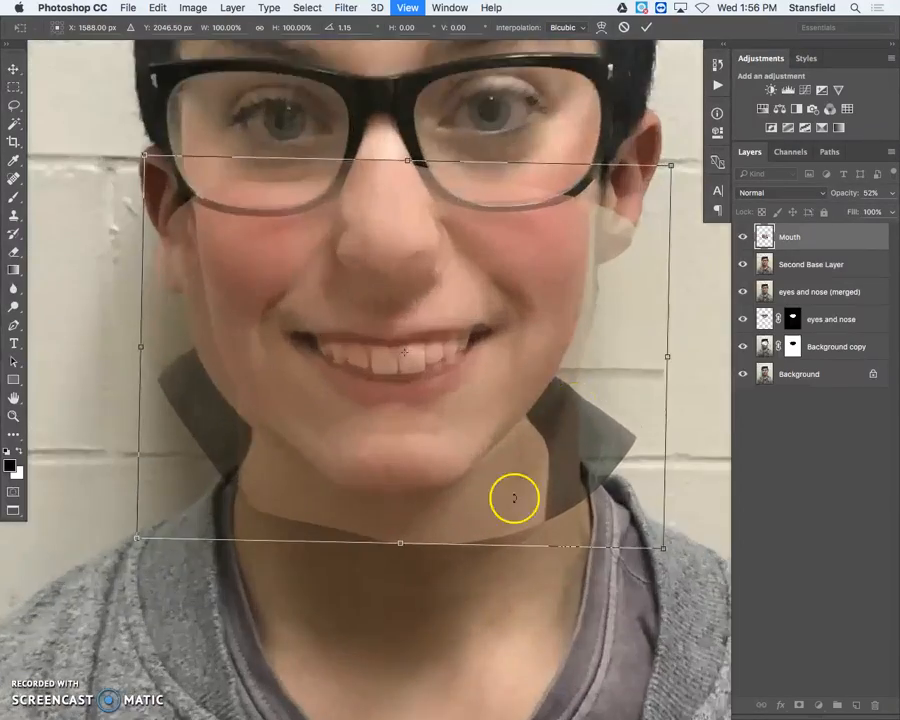
pyautogui.moveTo(481, 404); pyautogui.dragTo(477, 400)
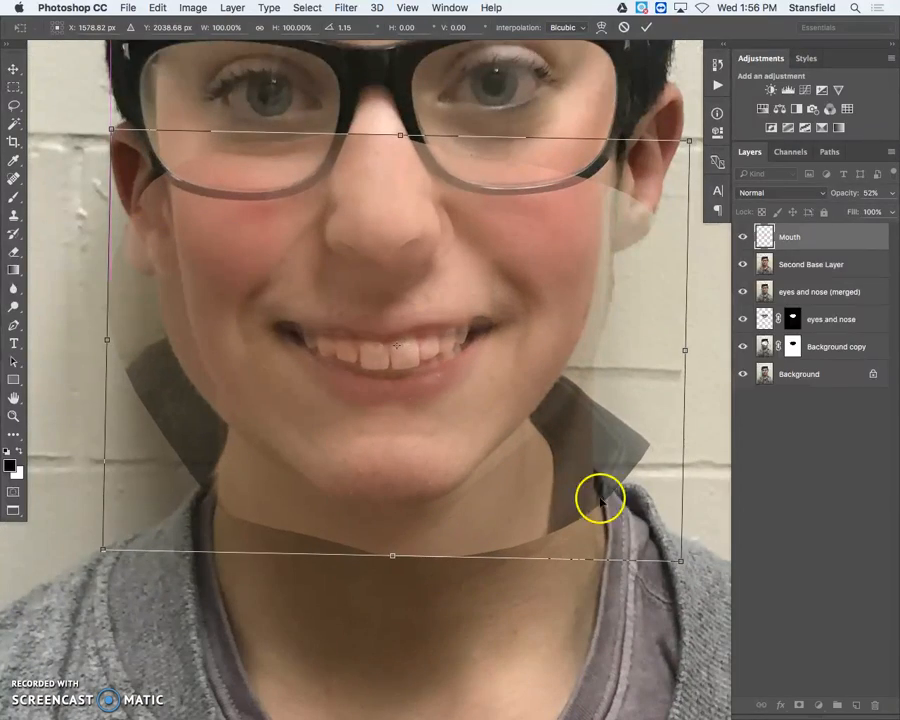
pyautogui.moveTo(682, 562); pyautogui.dragTo(737, 571)
pyautogui.moveTo(577, 520); pyautogui.dragTo(545, 518)
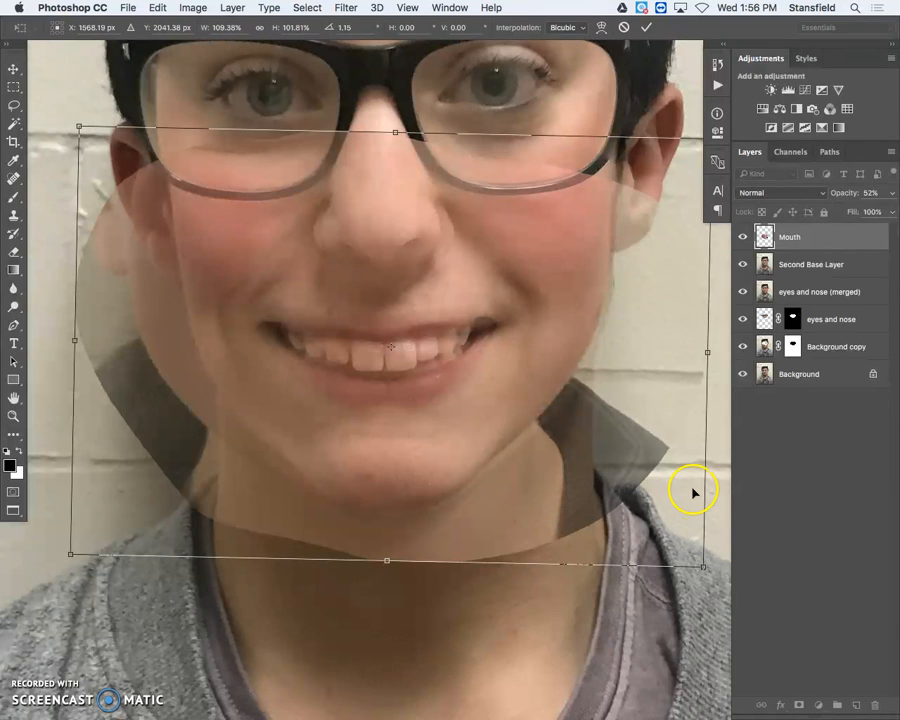
pyautogui.press('Return')
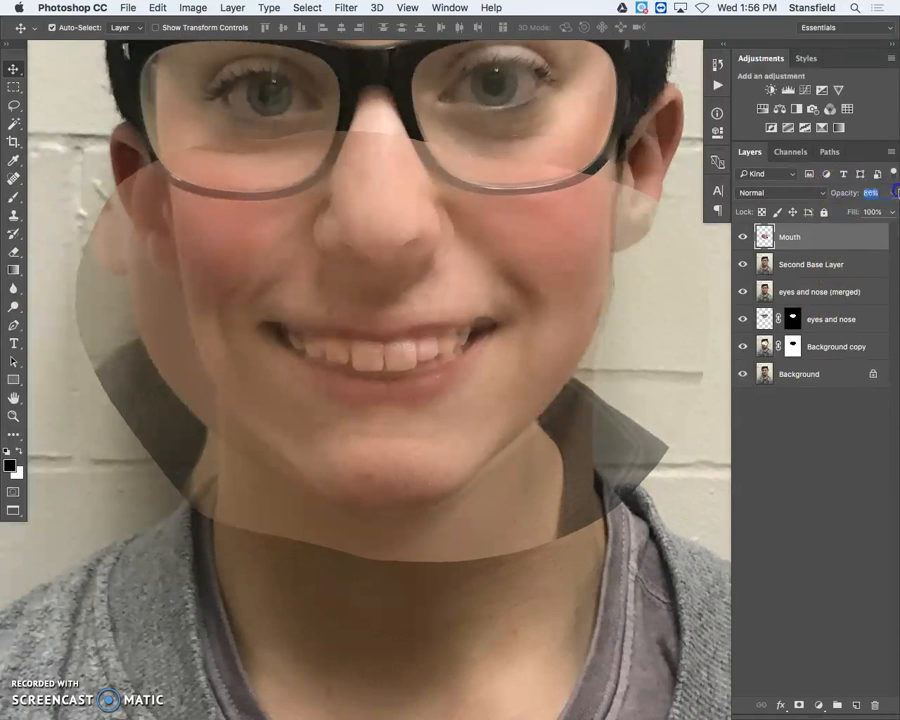
# Restore the Mouth layer's opacity to 100% and ready the Eraser with a 200 px brush at 100% hardness
pyautogui.moveTo(895, 192); pyautogui.dragTo(899, 200)
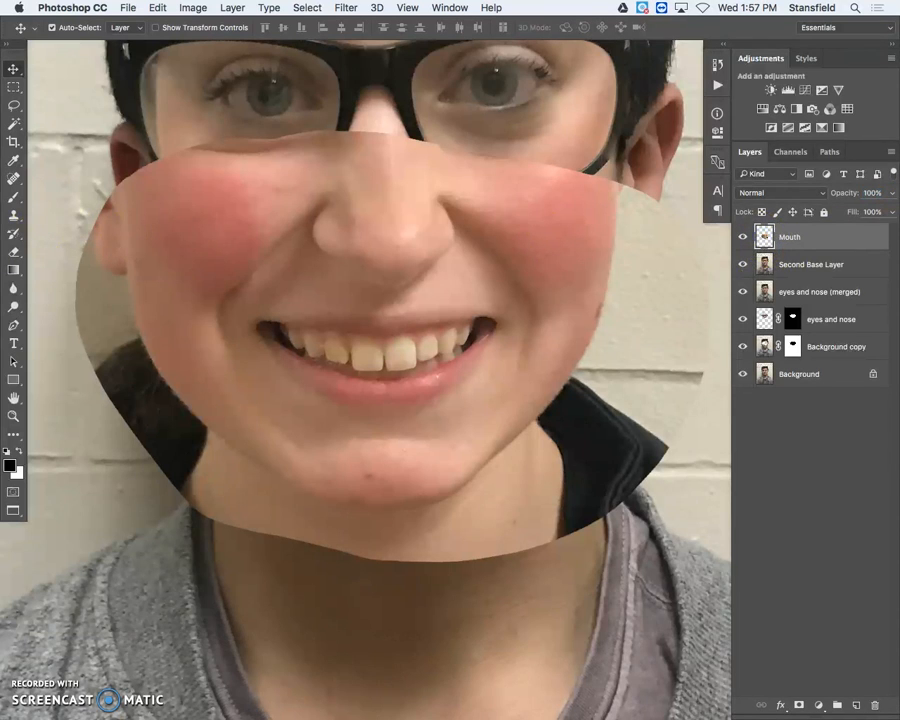
pyautogui.click(15, 253)
pyautogui.rightClick(8, 253)
pyautogui.click(70, 249)
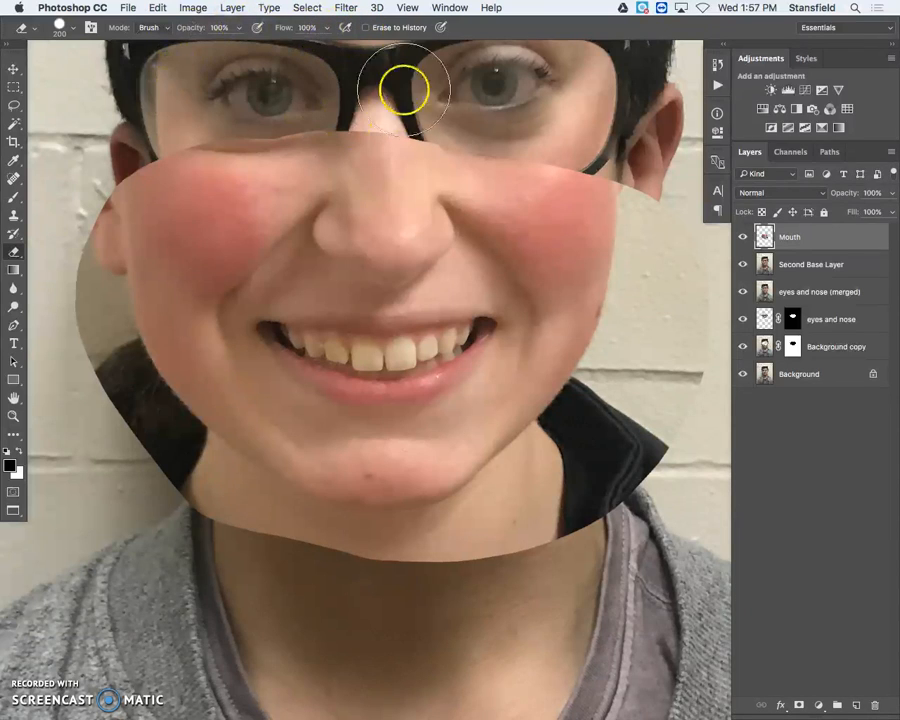
pyautogui.click(74, 30)
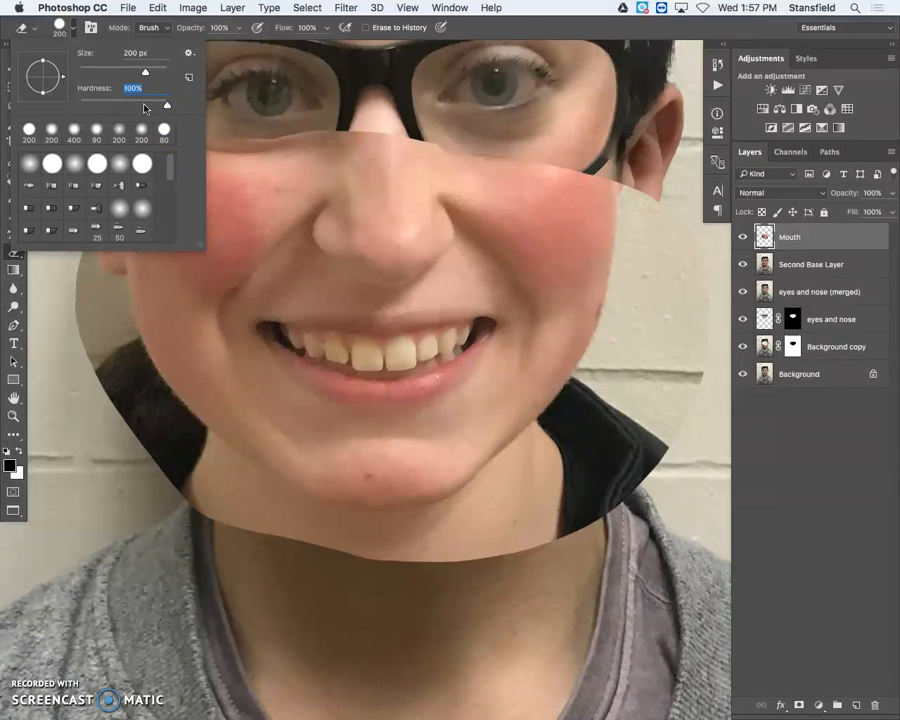
pyautogui.click(75, 32)
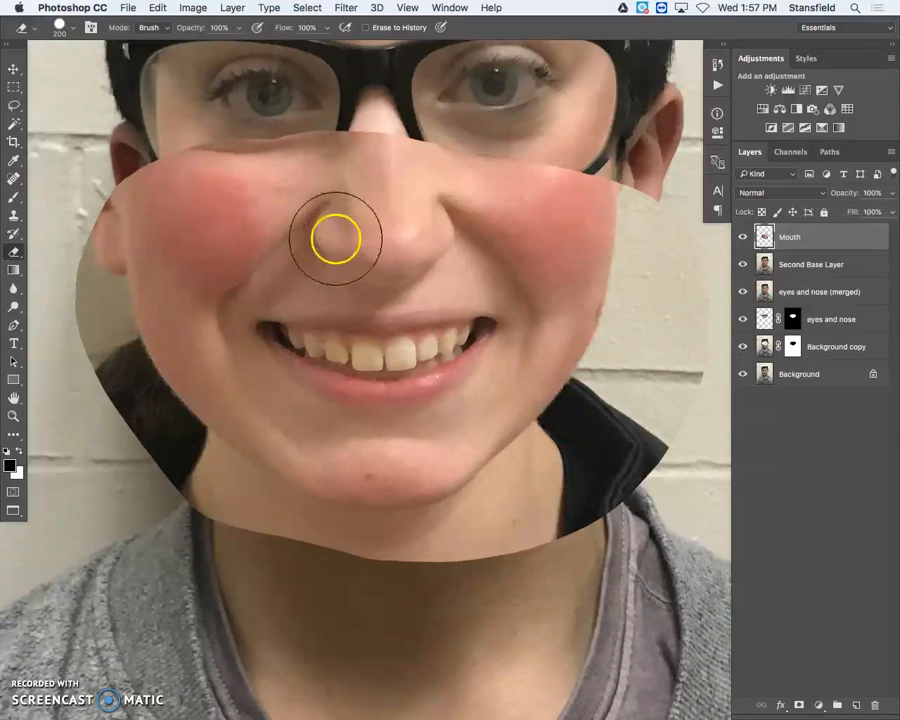
# Erase the Mouth layer's surplus over the nose bridge, ears, wall, collar and neck, trimming it along the jaw
pyautogui.moveTo(397, 160); pyautogui.dragTo(392, 146)
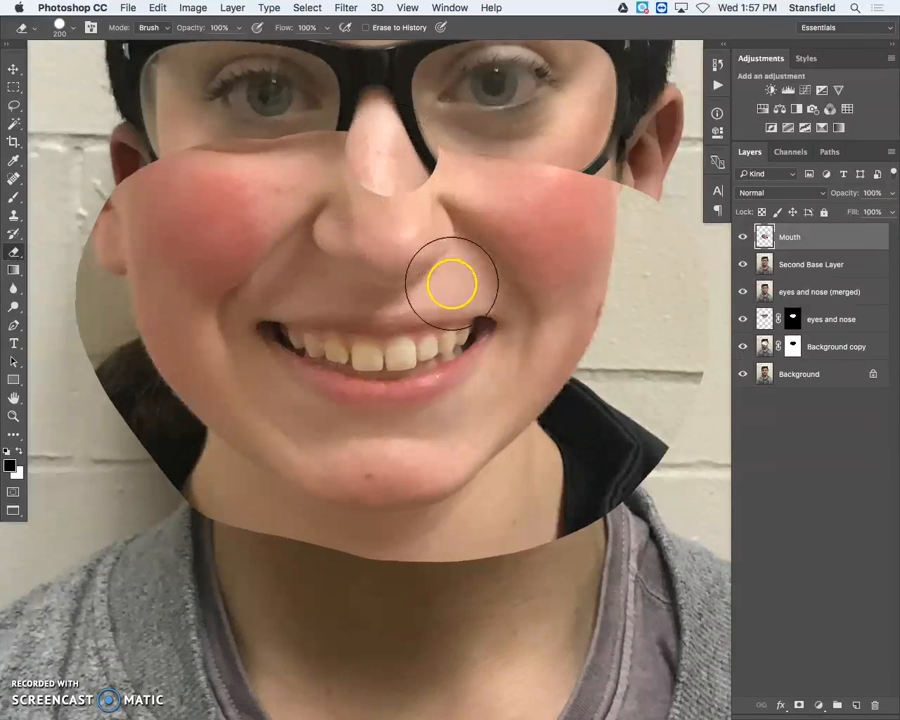
pyautogui.click(452, 285)
pyautogui.moveTo(394, 171)
pyautogui.mouseDown()
pyautogui.moveTo(251, 150)
pyautogui.moveTo(366, 127)
pyautogui.moveTo(199, 169)
pyautogui.moveTo(166, 195)
pyautogui.moveTo(175, 179)
pyautogui.moveTo(101, 225)
pyautogui.moveTo(76, 274)
pyautogui.moveTo(85, 366)
pyautogui.moveTo(121, 259)
pyautogui.moveTo(104, 300)
pyautogui.moveTo(150, 253)
pyautogui.moveTo(125, 315)
pyautogui.moveTo(122, 346)
pyautogui.moveTo(146, 288)
pyautogui.moveTo(150, 372)
pyautogui.moveTo(152, 353)
pyautogui.moveTo(131, 433)
pyautogui.moveTo(139, 394)
pyautogui.moveTo(157, 439)
pyautogui.moveTo(156, 417)
pyautogui.moveTo(224, 536)
pyautogui.moveTo(408, 582)
pyautogui.moveTo(551, 544)
pyautogui.moveTo(665, 448)
pyautogui.mouseUp()
pyautogui.moveTo(417, 614)
pyautogui.mouseDown()
pyautogui.moveTo(586, 491)
pyautogui.moveTo(643, 386)
pyautogui.mouseUp()
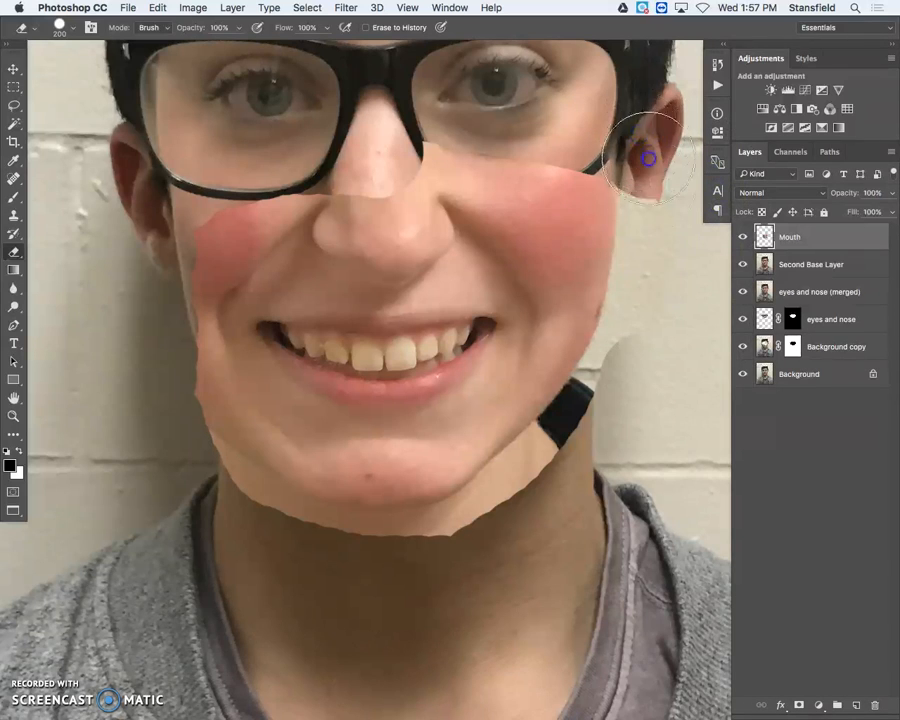
pyautogui.moveTo(643, 378)
pyautogui.mouseDown()
pyautogui.moveTo(647, 311)
pyautogui.moveTo(613, 422)
pyautogui.moveTo(624, 396)
pyautogui.moveTo(610, 410)
pyautogui.mouseUp()
pyautogui.moveTo(538, 502)
pyautogui.mouseDown()
pyautogui.moveTo(581, 452)
pyautogui.moveTo(605, 382)
pyautogui.moveTo(455, 548)
pyautogui.moveTo(524, 478)
pyautogui.moveTo(388, 547)
pyautogui.moveTo(332, 547)
pyautogui.moveTo(234, 502)
pyautogui.moveTo(193, 360)
pyautogui.moveTo(171, 378)
pyautogui.moveTo(231, 512)
pyautogui.moveTo(216, 461)
pyautogui.moveTo(233, 490)
pyautogui.moveTo(343, 542)
pyautogui.moveTo(309, 528)
pyautogui.moveTo(142, 343)
pyautogui.moveTo(161, 237)
pyautogui.mouseUp()
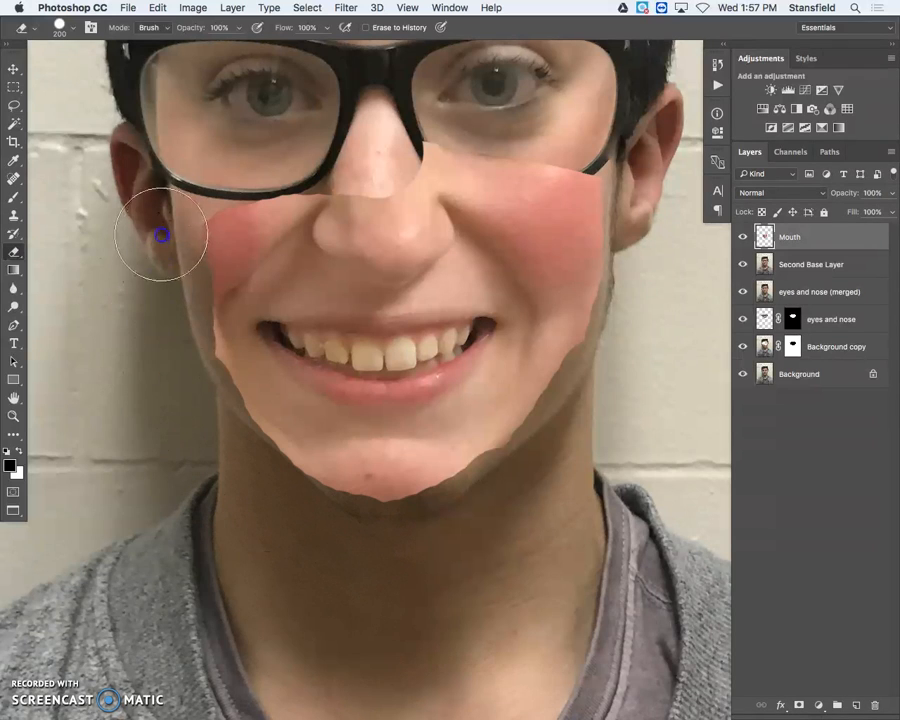
pyautogui.moveTo(210, 452)
pyautogui.mouseDown()
pyautogui.moveTo(190, 320)
pyautogui.moveTo(219, 250)
pyautogui.moveTo(179, 340)
pyautogui.moveTo(184, 226)
pyautogui.moveTo(170, 238)
pyautogui.moveTo(249, 165)
pyautogui.mouseUp()
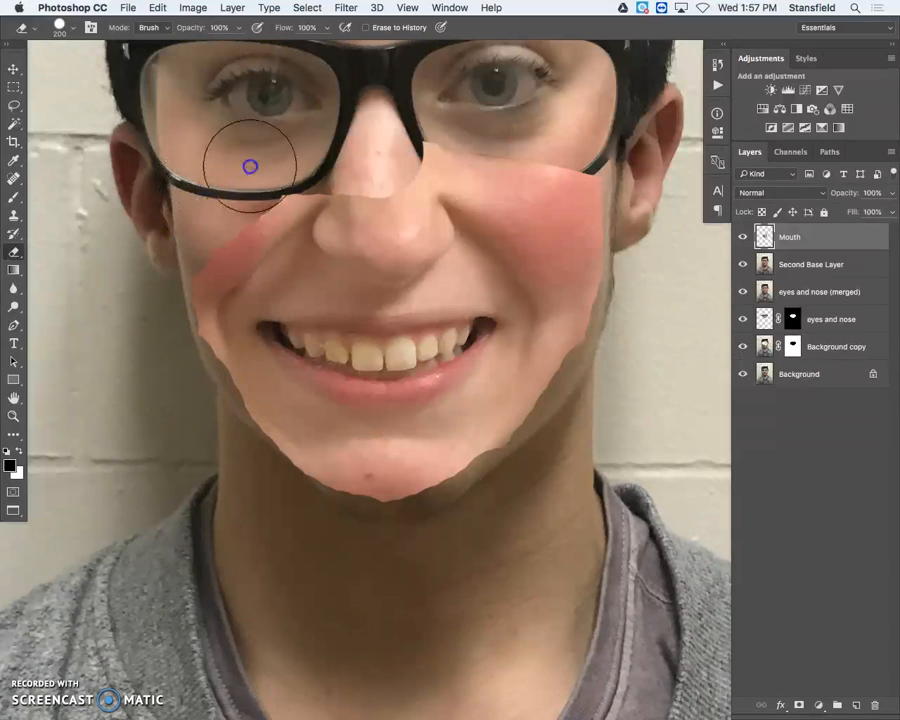
# Erase more of the Mouth layer over the nose, beneath the glasses, along both cheeks and across the chin
pyautogui.moveTo(391, 135)
pyautogui.mouseDown()
pyautogui.moveTo(679, 203)
pyautogui.moveTo(422, 151)
pyautogui.moveTo(510, 185)
pyautogui.mouseUp()
pyautogui.moveTo(678, 232)
pyautogui.mouseDown()
pyautogui.moveTo(593, 245)
pyautogui.moveTo(374, 187)
pyautogui.moveTo(555, 190)
pyautogui.moveTo(494, 225)
pyautogui.moveTo(651, 205)
pyautogui.moveTo(500, 145)
pyautogui.moveTo(446, 173)
pyautogui.moveTo(426, 169)
pyautogui.mouseUp()
pyautogui.moveTo(662, 310)
pyautogui.mouseDown()
pyautogui.moveTo(498, 214)
pyautogui.moveTo(486, 256)
pyautogui.moveTo(408, 225)
pyautogui.moveTo(615, 342)
pyautogui.moveTo(522, 450)
pyautogui.moveTo(271, 462)
pyautogui.moveTo(233, 449)
pyautogui.moveTo(418, 544)
pyautogui.moveTo(378, 526)
pyautogui.moveTo(490, 518)
pyautogui.moveTo(599, 398)
pyautogui.moveTo(627, 243)
pyautogui.mouseUp()
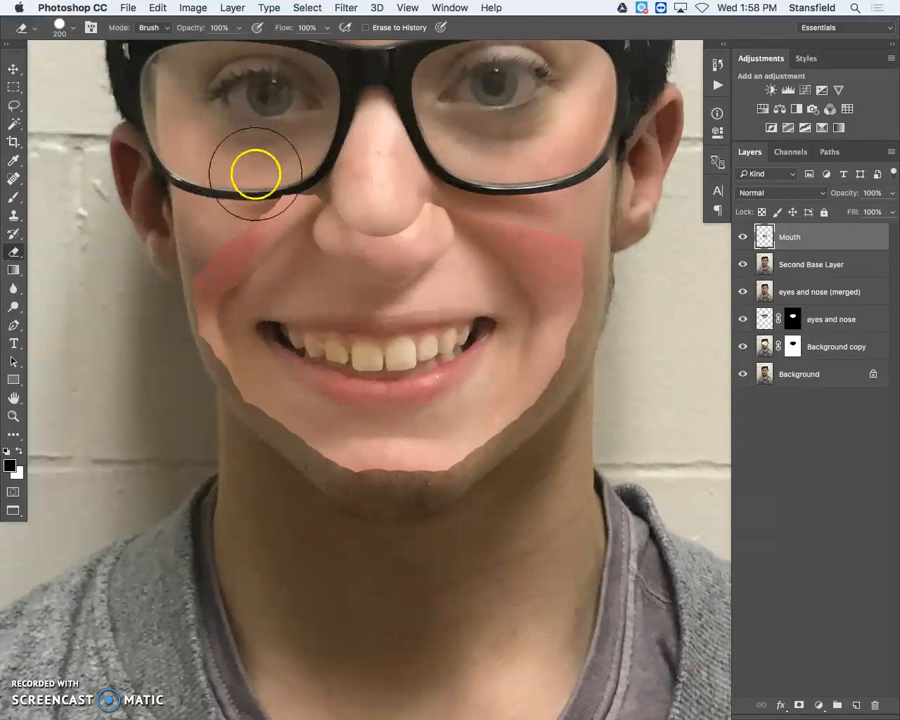
pyautogui.moveTo(287, 165); pyautogui.dragTo(245, 280)
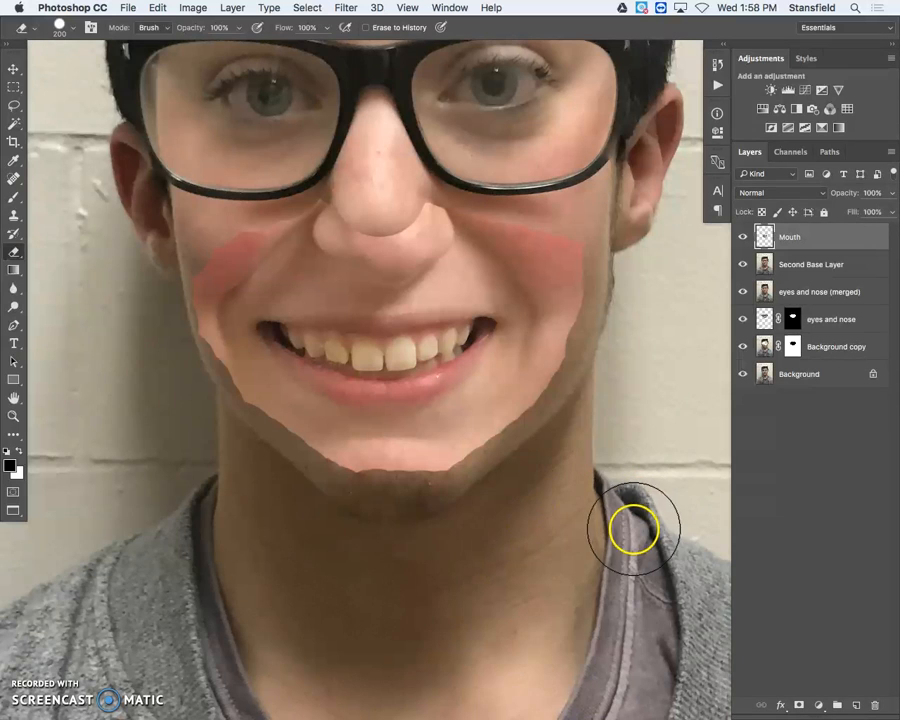
pyautogui.moveTo(629, 579)
pyautogui.mouseDown()
pyautogui.moveTo(512, 538)
pyautogui.moveTo(472, 496)
pyautogui.mouseUp()
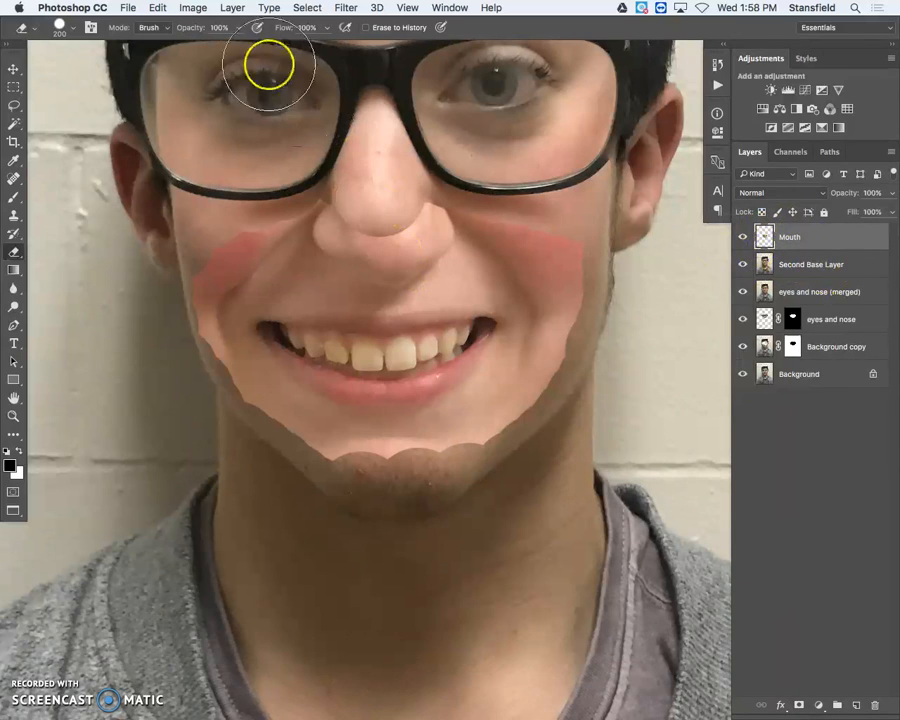
# Load the Mouth layer's outline as a selection and contract it slightly inside the layer's edge
pyautogui.click(304, 8)
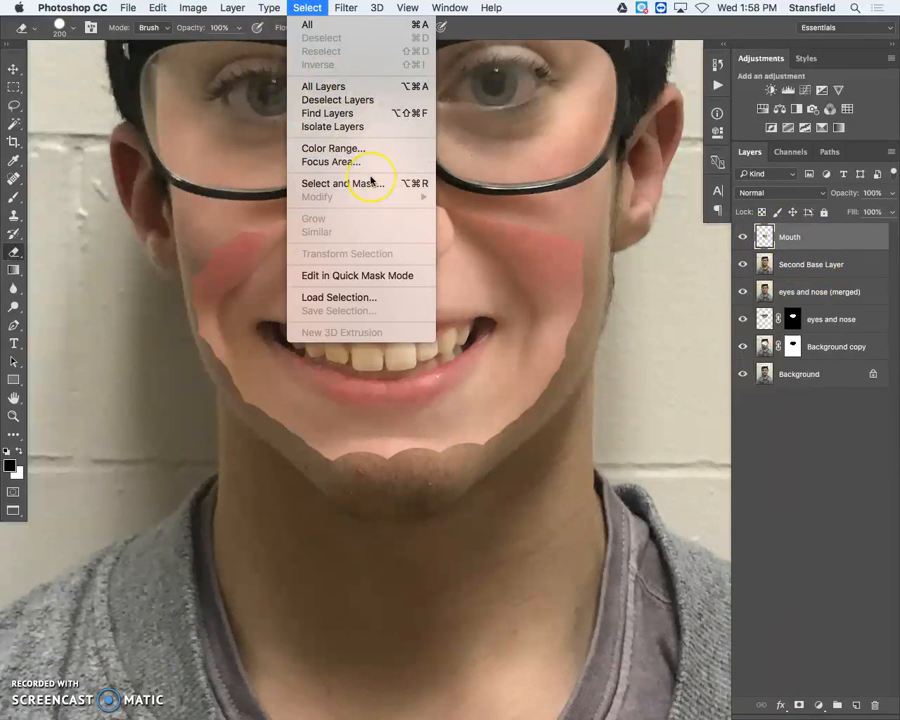
pyautogui.click(307, 8)
pyautogui.keyDown('super'); pyautogui.click(765, 237); pyautogui.keyUp('super')
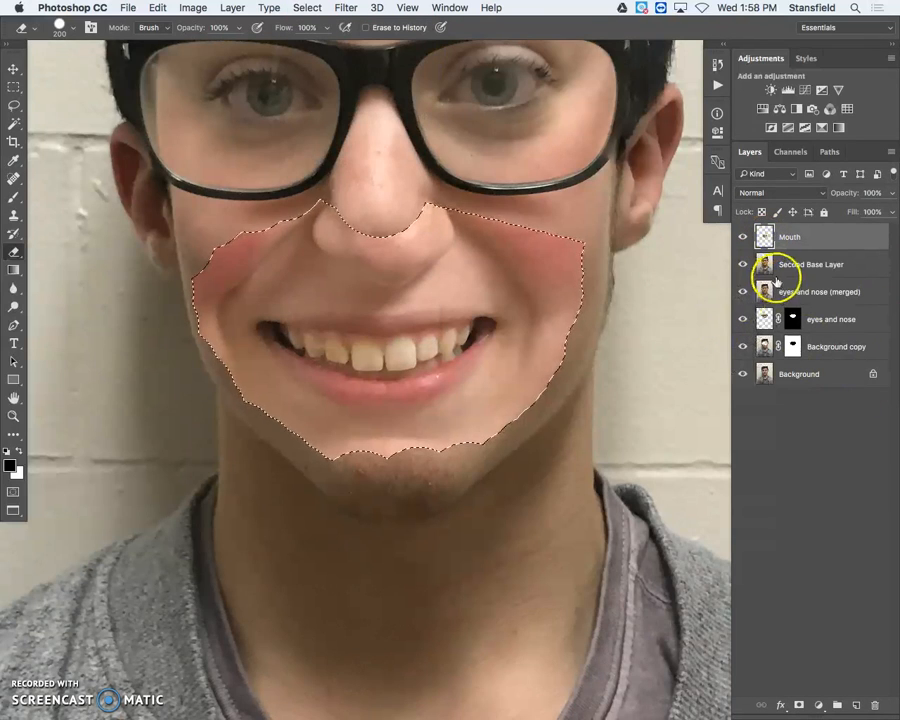
pyautogui.click(300, 9)
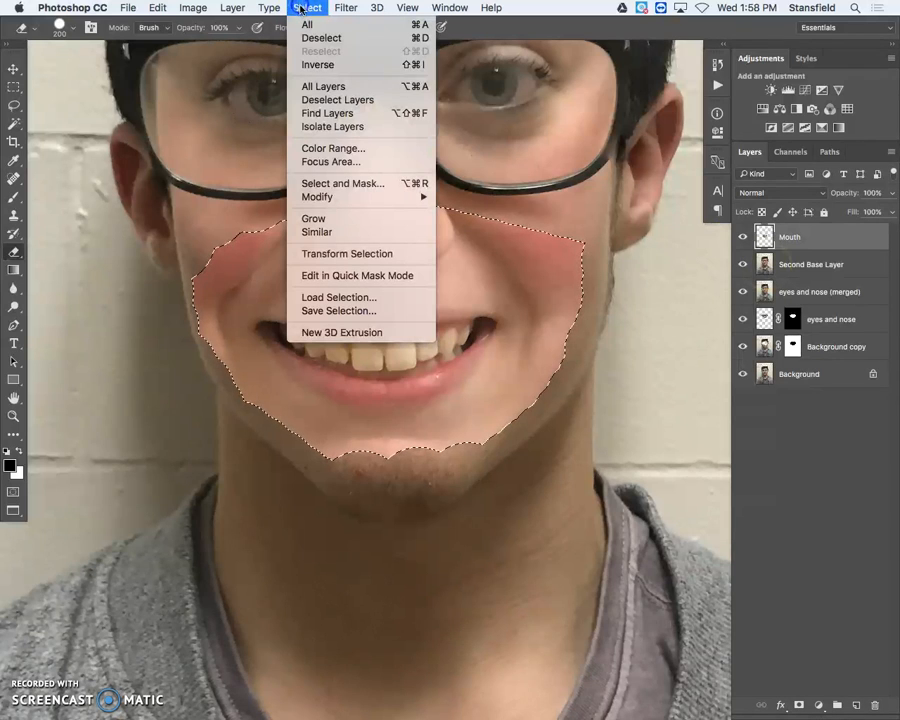
pyautogui.click(350, 66)
pyautogui.click(312, 12)
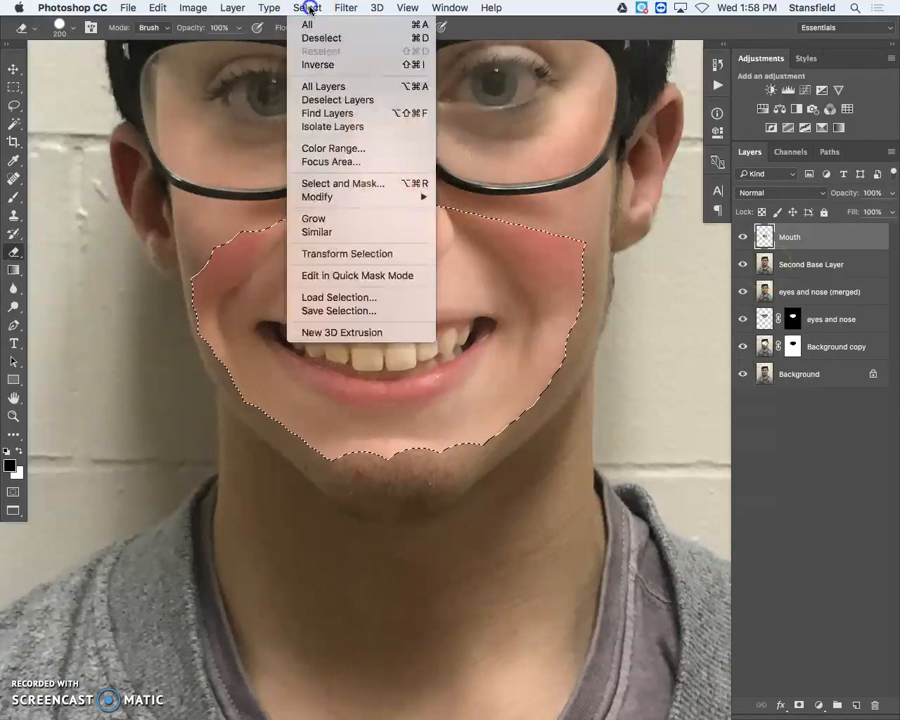
pyautogui.click(481, 227)
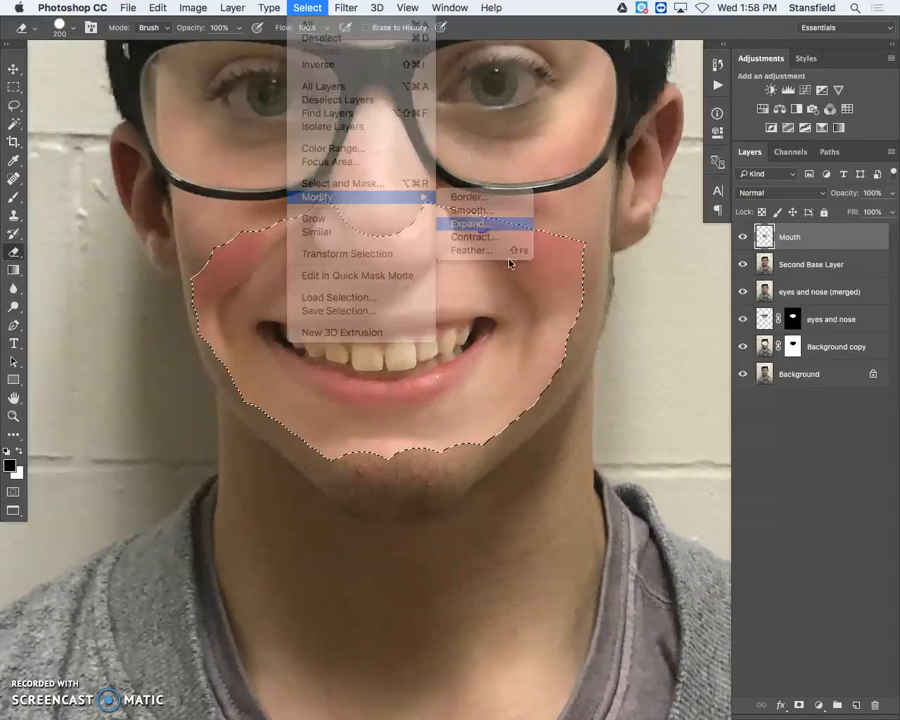
pyautogui.click(744, 362)
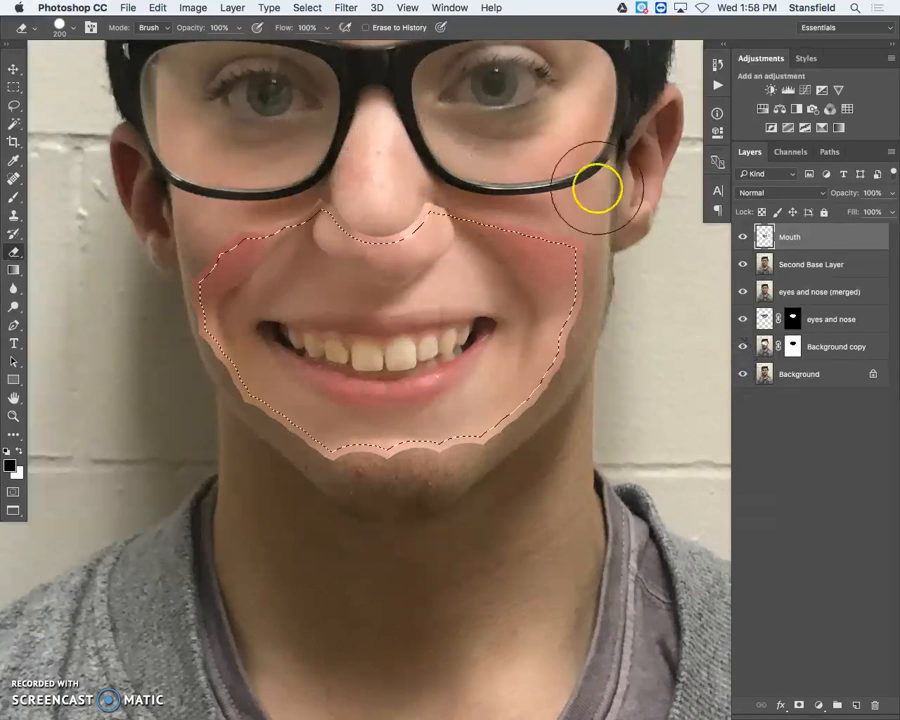
# Delete the selected mouth area from Second Base Layer, leave only that layer and Mouth visible, and deselect
pyautogui.click(348, 8)
pyautogui.moveTo(307, 8)
pyautogui.click(314, 64)
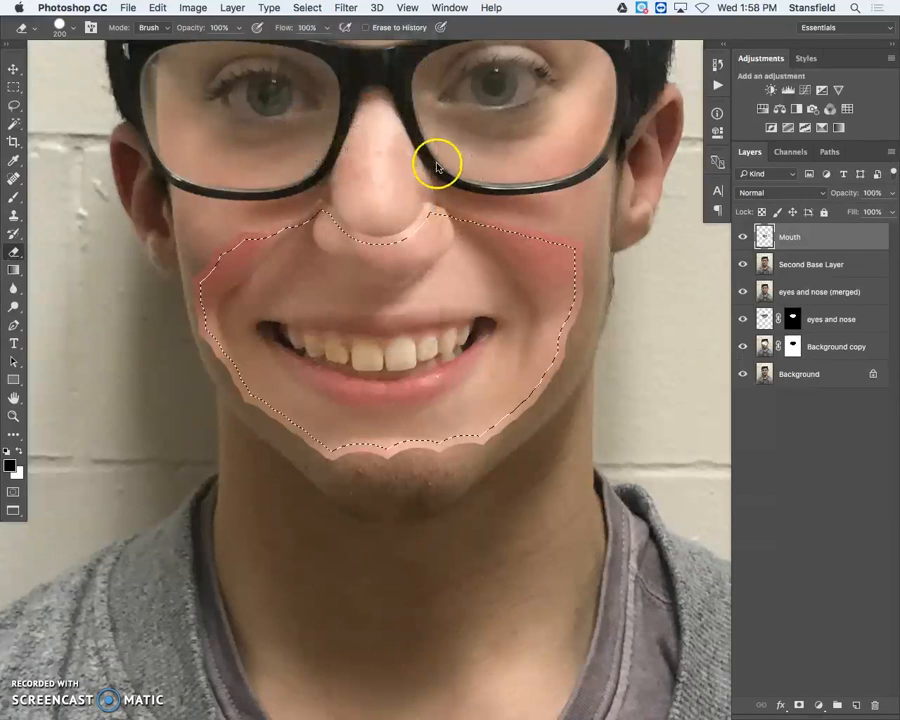
pyautogui.click(813, 265)
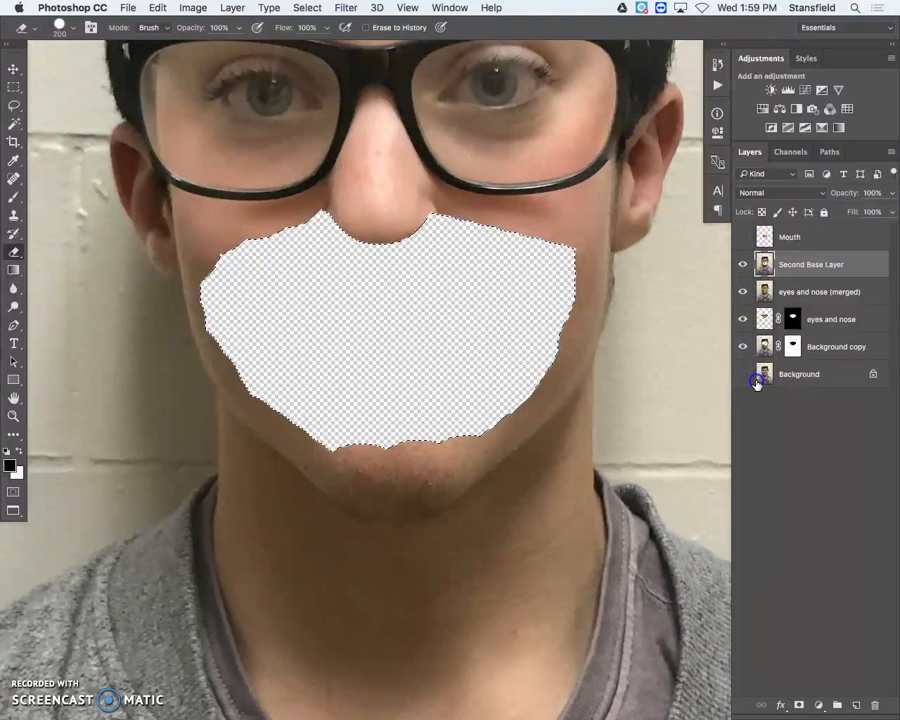
pyautogui.click(743, 236)
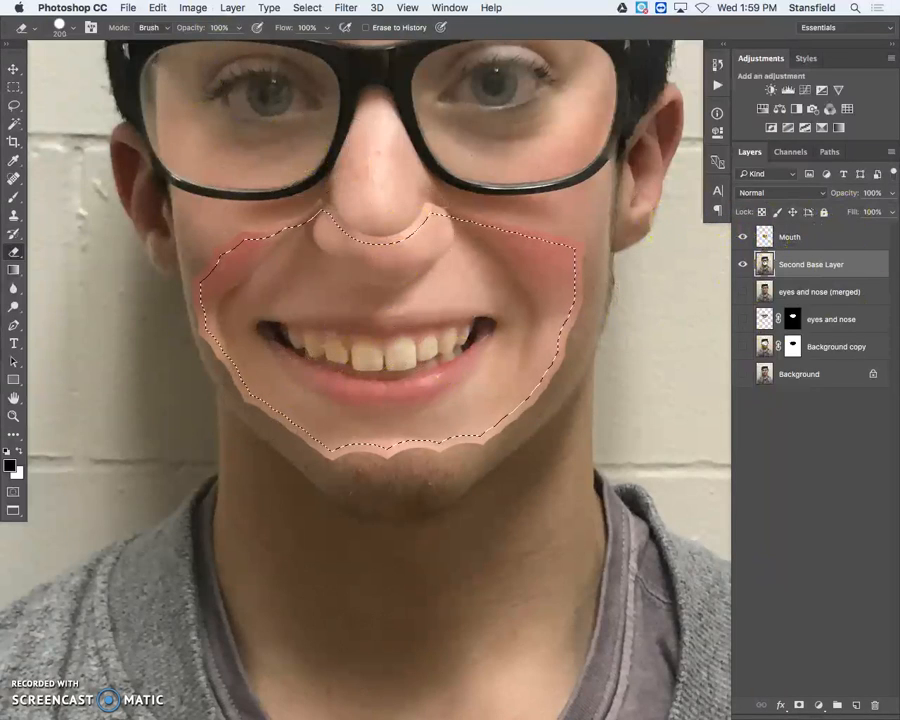
pyautogui.press('super+d')
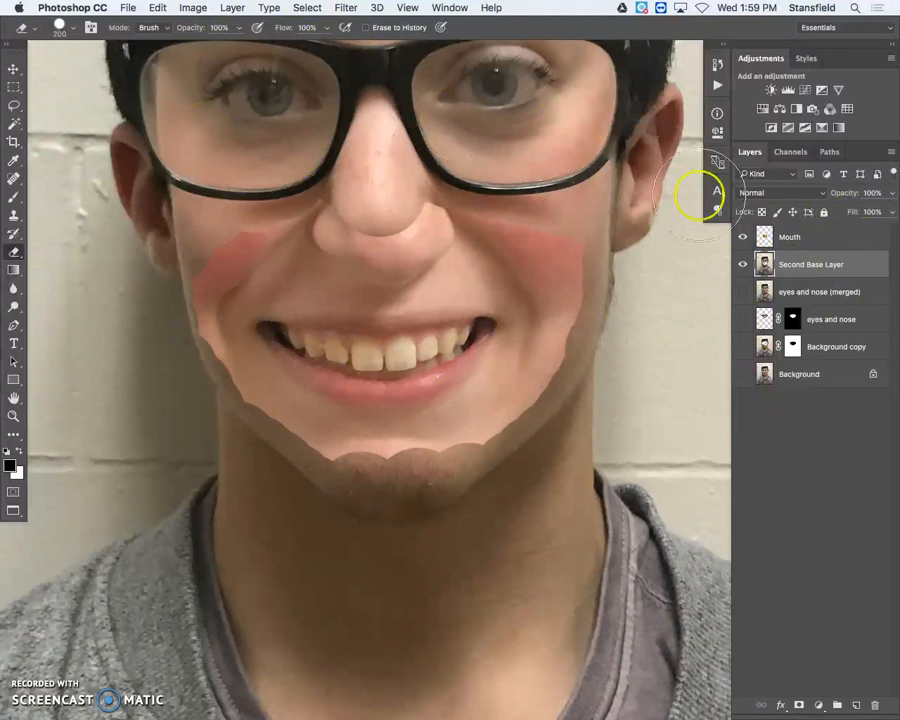
# Auto-blend the Mouth and Second Base Layer layers using Panorama, Seamless Tones and Colors, and Content Aware Fill Transparent Areas
pyautogui.click(307, 7)
pyautogui.click(307, 7)
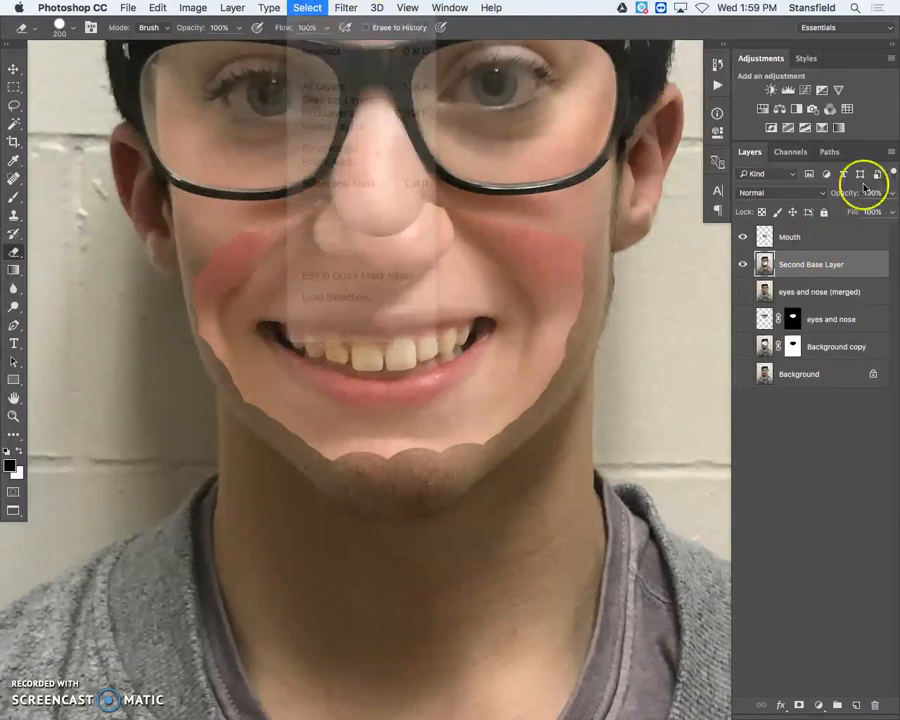
pyautogui.click(808, 242)
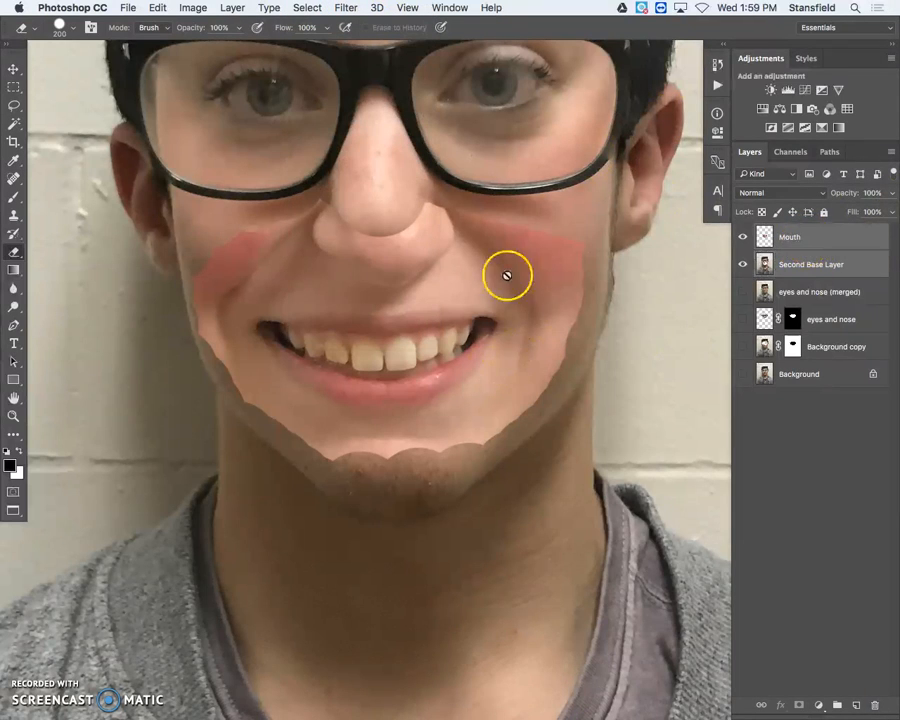
pyautogui.click(129, 9)
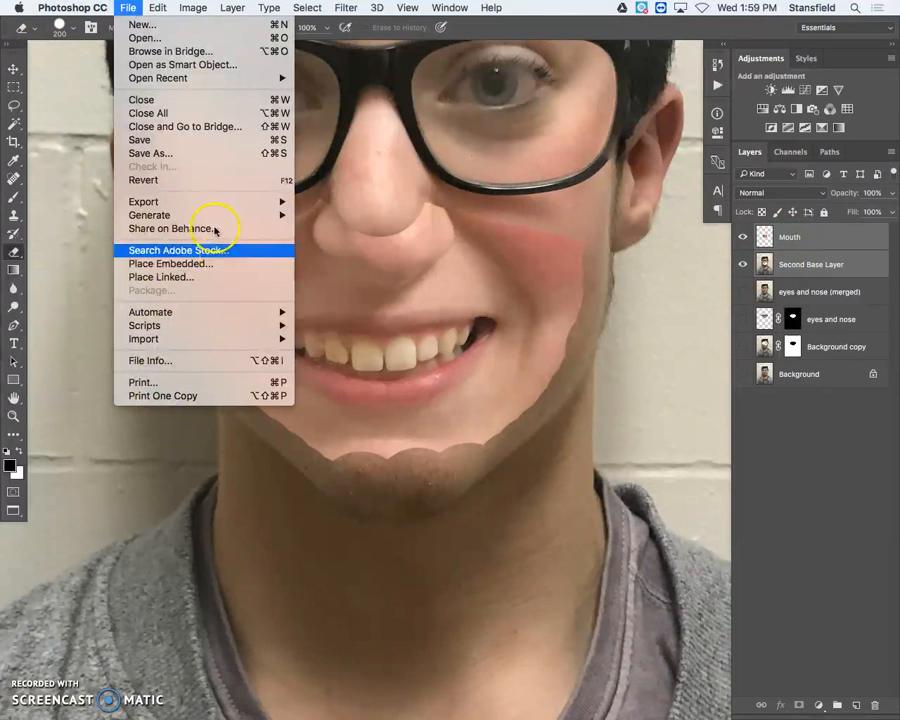
pyautogui.moveTo(158, 8)
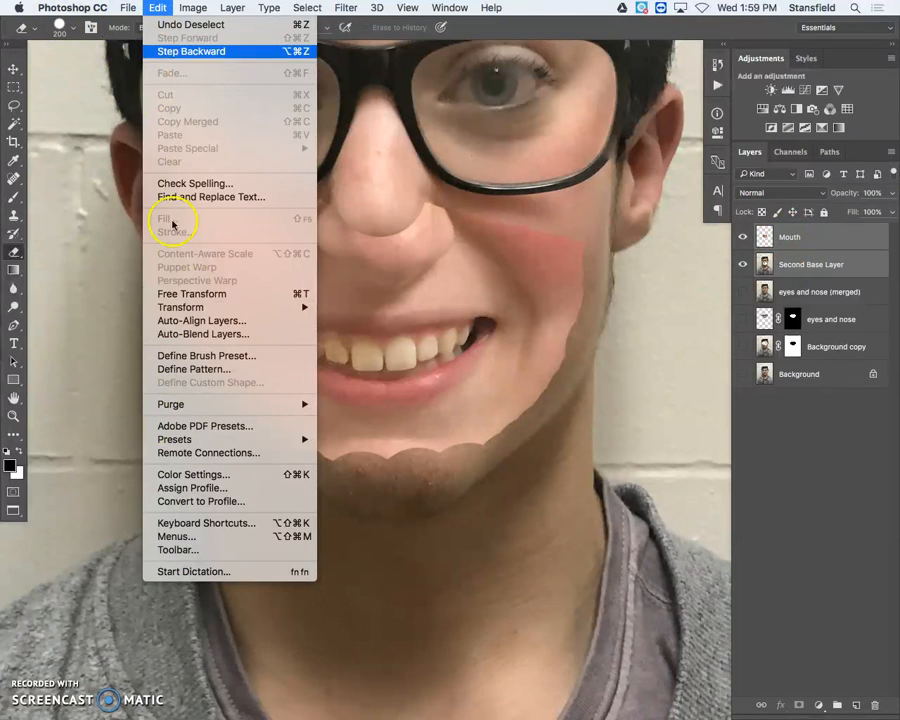
pyautogui.click(236, 343)
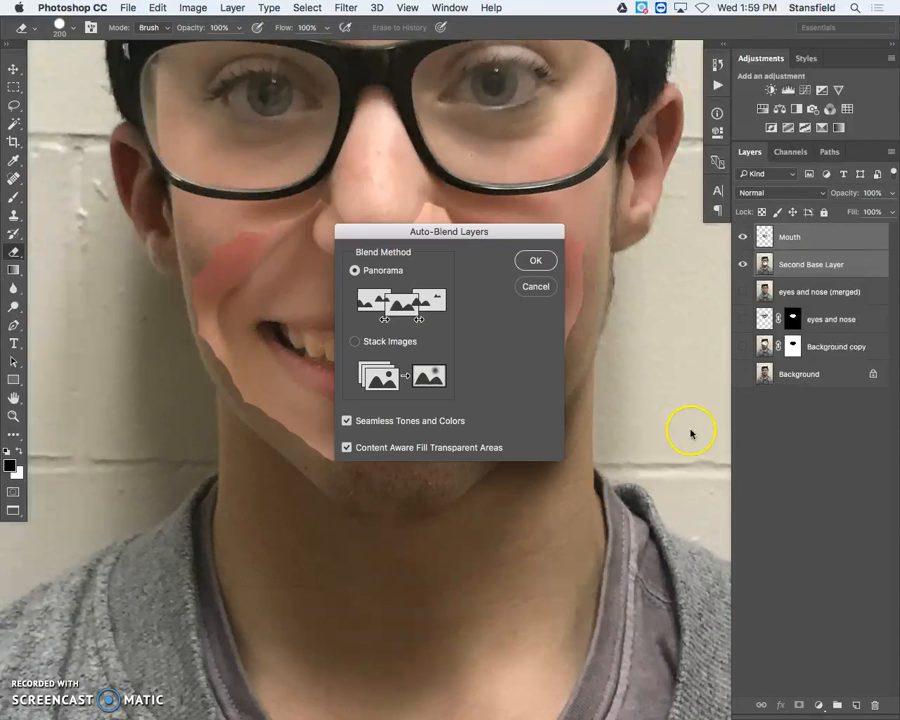
pyautogui.click(536, 261)
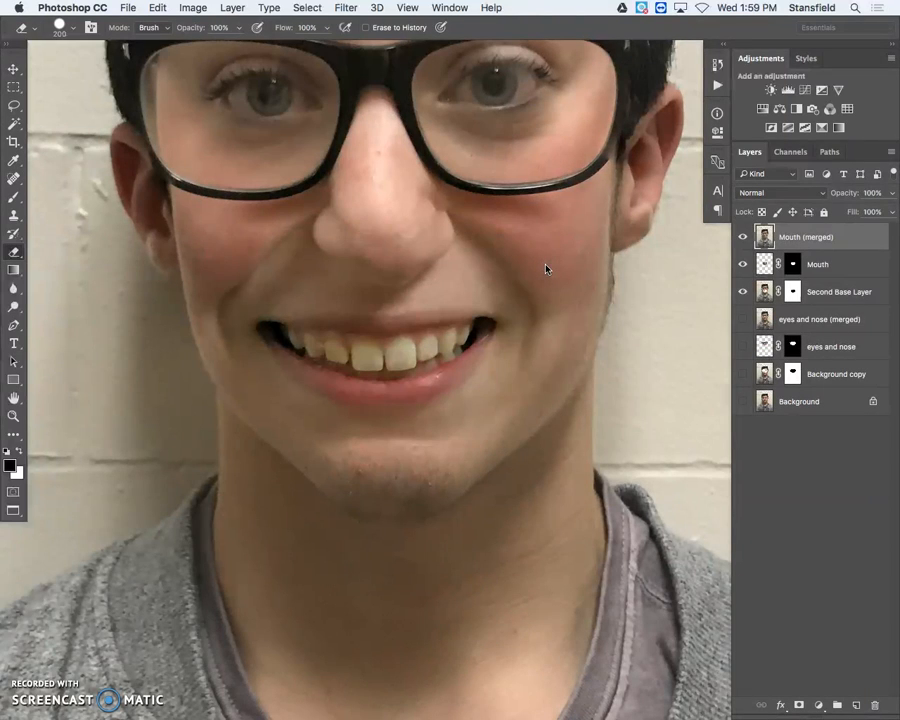
# Compare the blended Mouth (merged) layer with eyes and nose (merged), both close up and on the whole portrait
pyautogui.moveTo(546, 268)
pyautogui.mouseDown()
pyautogui.moveTo(452, 213)
pyautogui.moveTo(407, 221)
pyautogui.moveTo(399, 211)
pyautogui.moveTo(436, 186)
pyautogui.moveTo(422, 184)
pyautogui.moveTo(441, 187)
pyautogui.moveTo(435, 230)
pyautogui.moveTo(412, 190)
pyautogui.moveTo(413, 211)
pyautogui.moveTo(317, 409)
pyautogui.moveTo(415, 404)
pyautogui.moveTo(661, 462)
pyautogui.moveTo(410, 318)
pyautogui.moveTo(556, 368)
pyautogui.moveTo(609, 373)
pyautogui.moveTo(613, 342)
pyautogui.moveTo(543, 237)
pyautogui.moveTo(607, 338)
pyautogui.moveTo(534, 423)
pyautogui.moveTo(216, 387)
pyautogui.moveTo(171, 284)
pyautogui.moveTo(289, 389)
pyautogui.moveTo(815, 336)
pyautogui.moveTo(752, 243)
pyautogui.mouseUp()
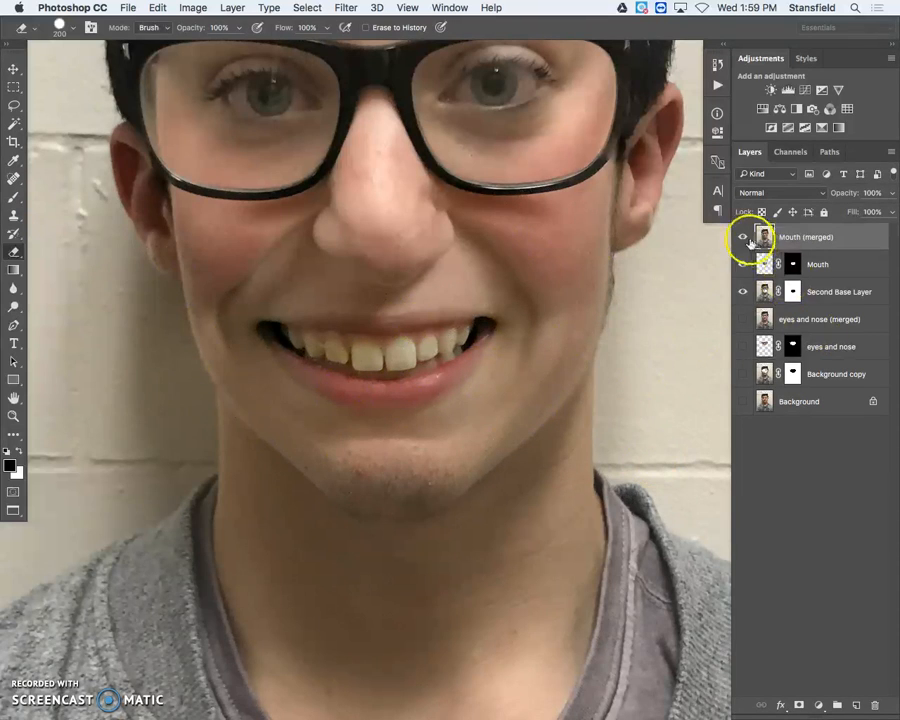
pyautogui.click(742, 269)
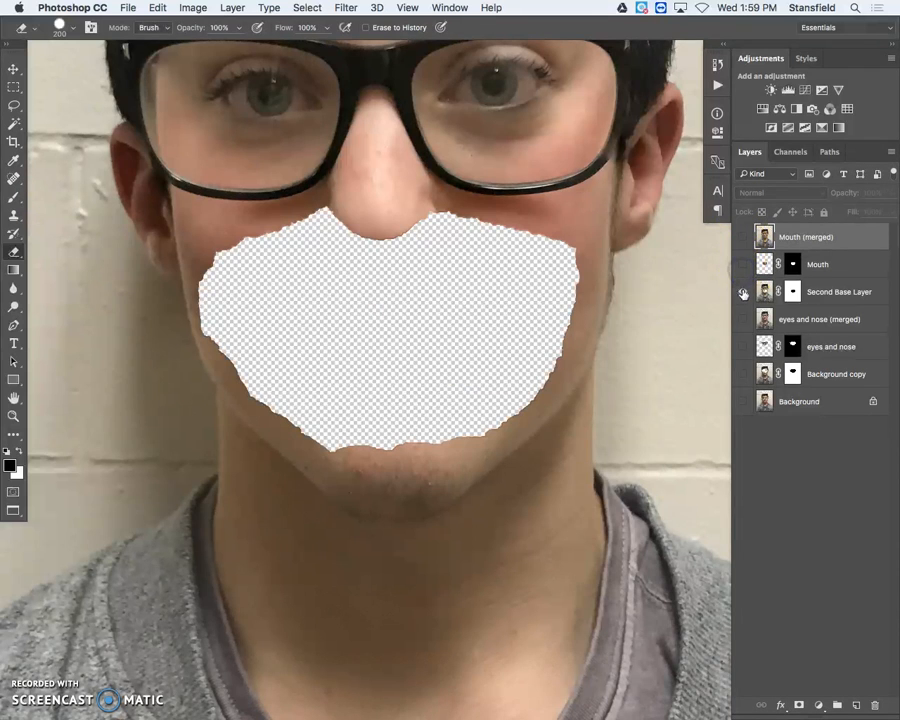
pyautogui.click(743, 320)
pyautogui.click(740, 293)
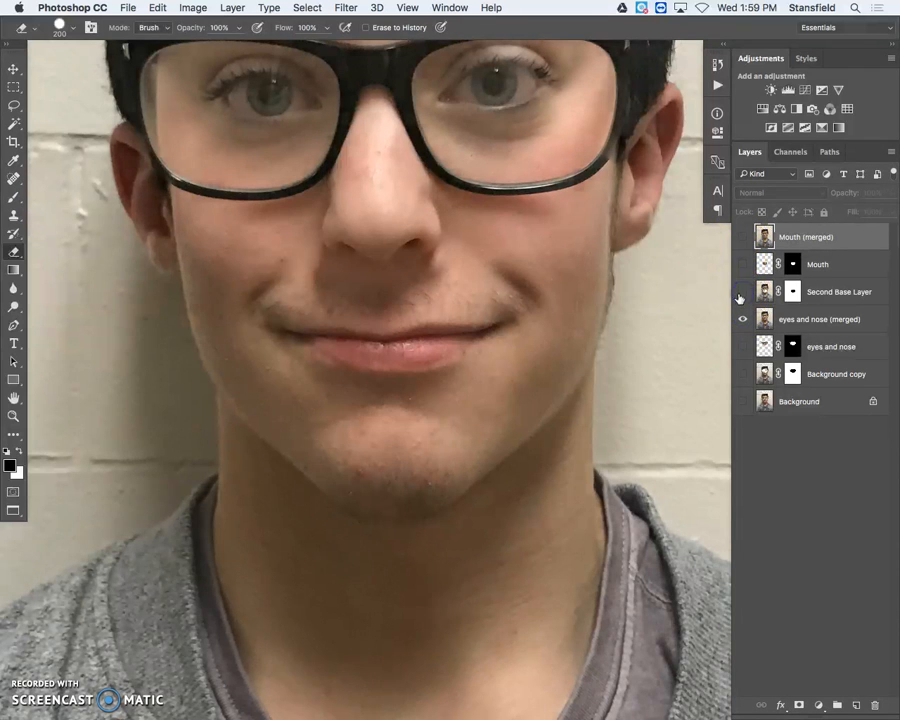
pyautogui.click(743, 242)
pyautogui.click(743, 242)
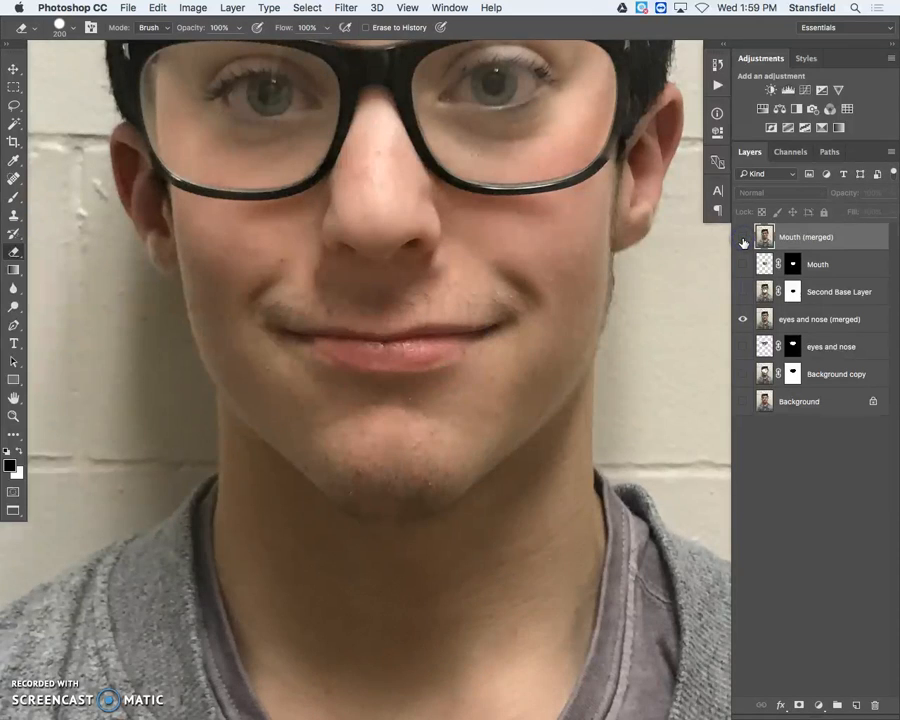
pyautogui.click(743, 242)
pyautogui.press('super+0')
pyautogui.click(743, 240)
pyautogui.click(743, 240)
pyautogui.click(743, 242)
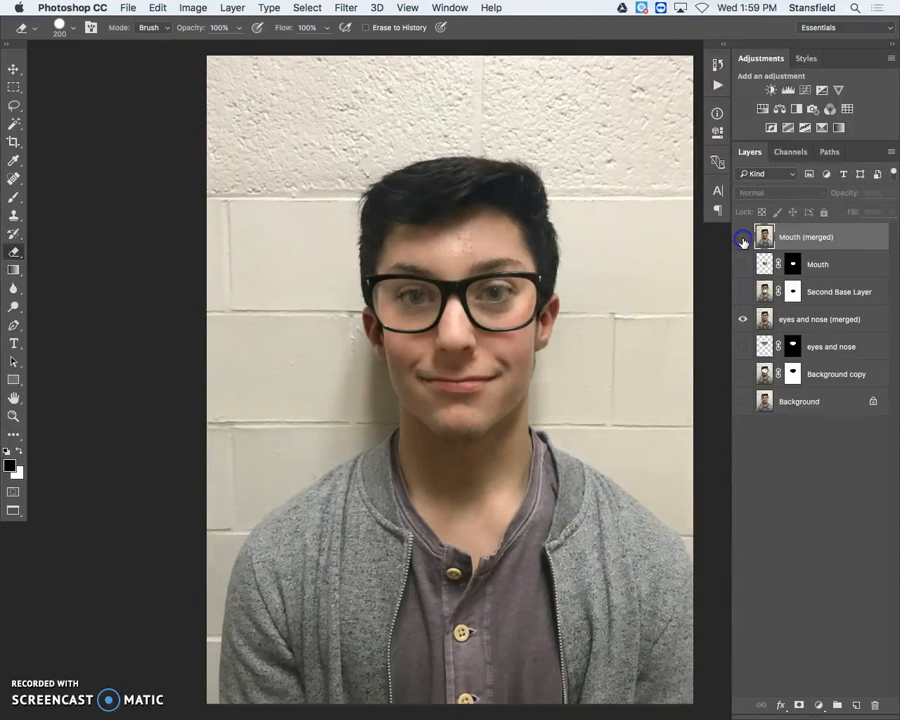
pyautogui.click(743, 240)
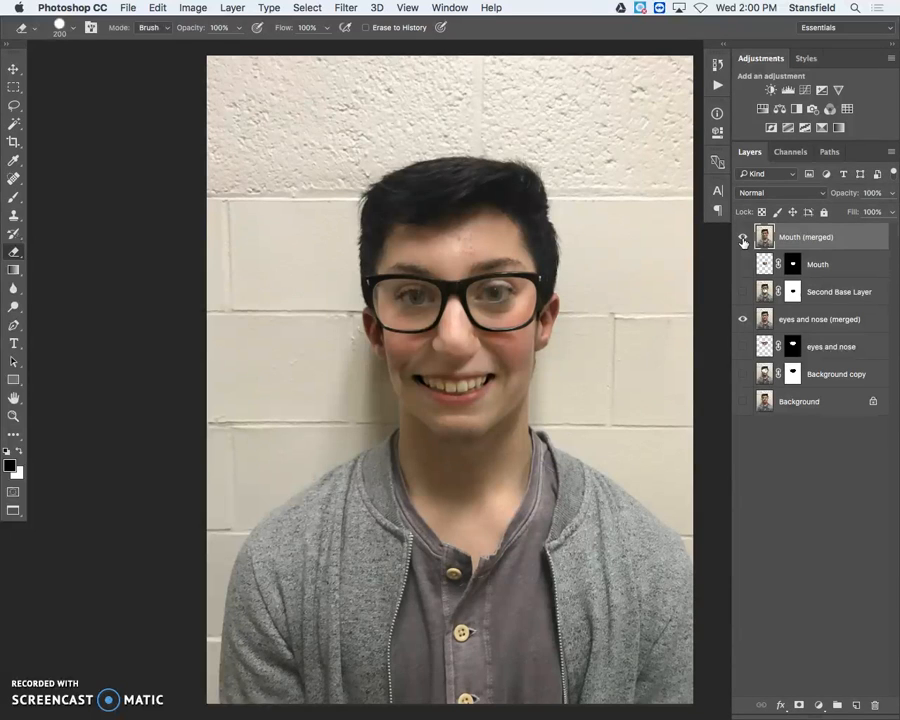
pyautogui.click(743, 239)
pyautogui.click(743, 239)
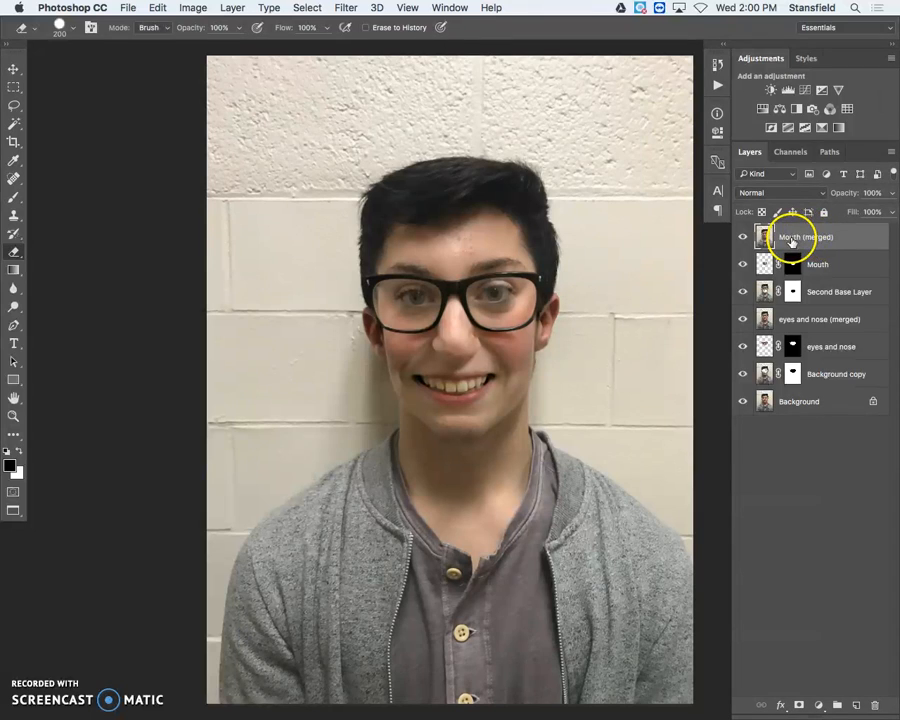
# Delete the Mouth (merged), Mouth and Second Base Layer layers
pyautogui.keyDown('shift'); pyautogui.click(851, 292); pyautogui.keyUp('shift')
pyautogui.moveTo(868, 282); pyautogui.dragTo(874, 706)
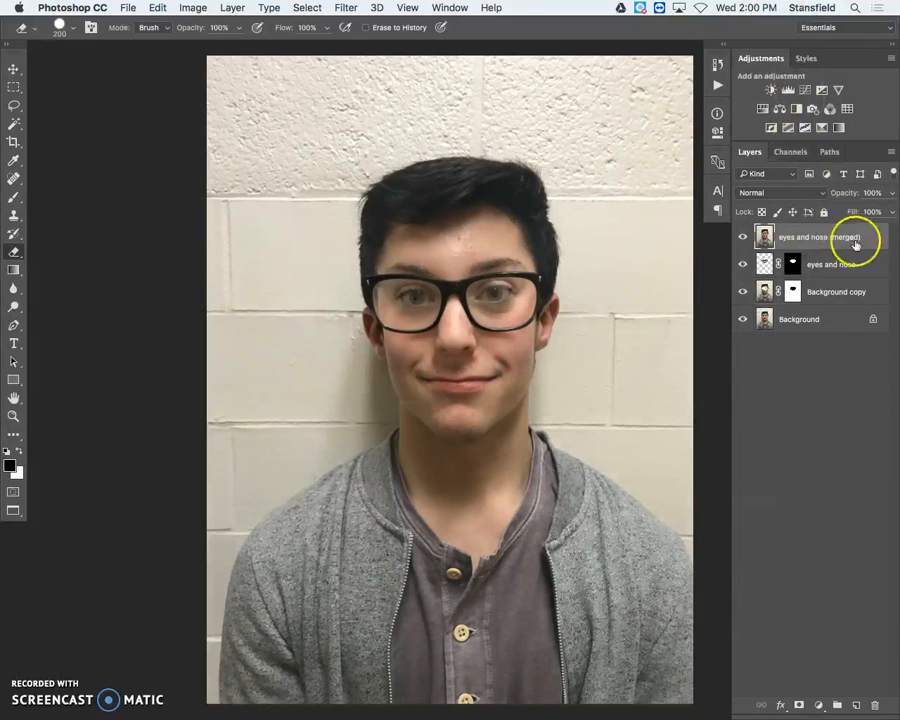
# Duplicate the eyes and nose (merged) layer and rename the copy "2nd base layer"
pyautogui.moveTo(829, 242); pyautogui.dragTo(856, 706)
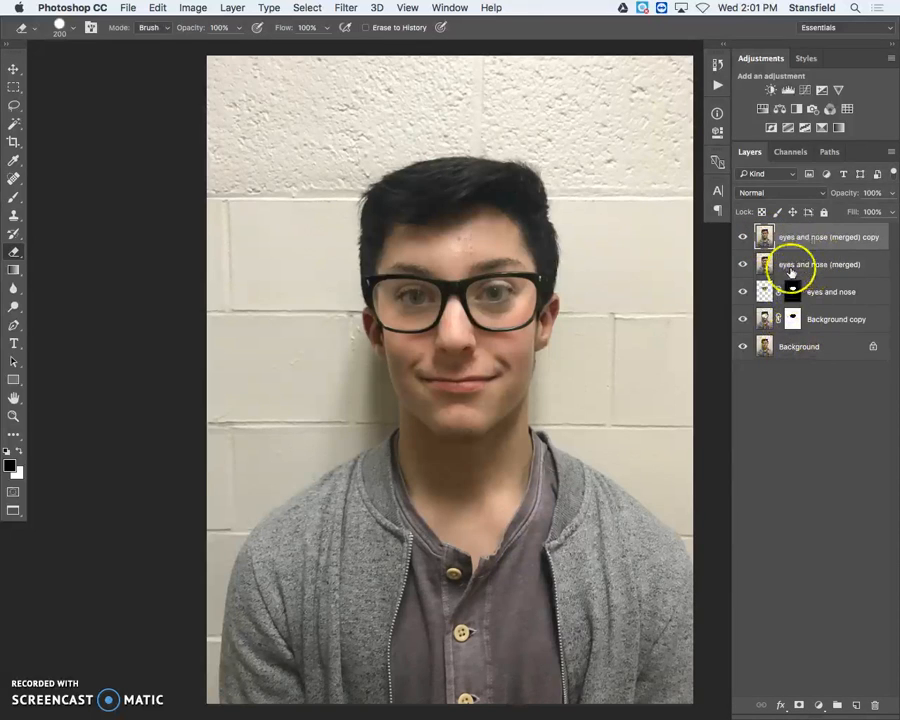
pyautogui.doubleClick(833, 237)
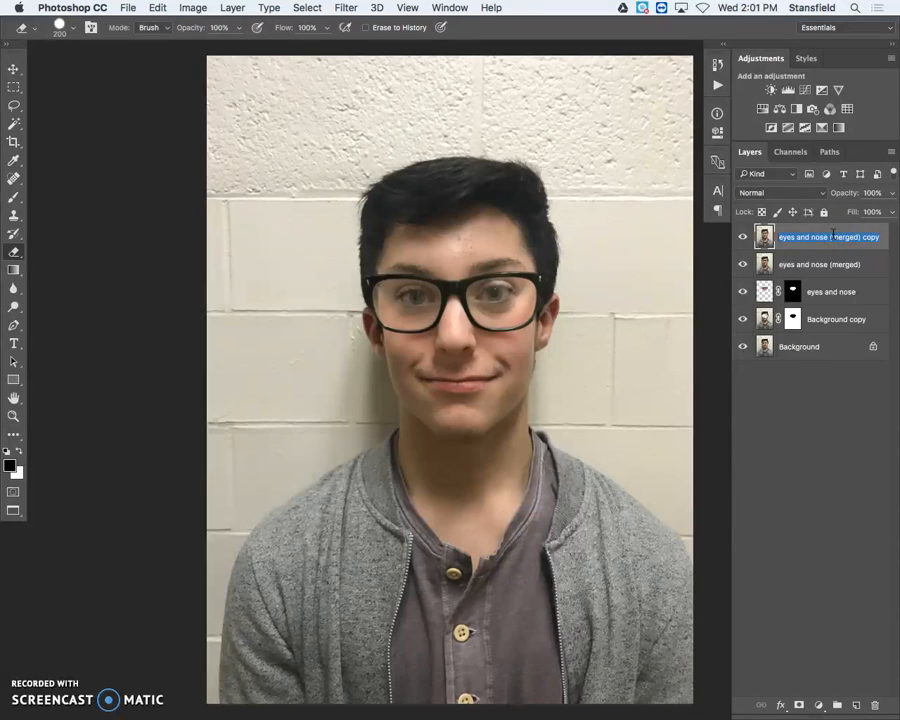
pyautogui.write('mouth')
pyautogui.write('2nd')
pyautogui.write(' base layer')
pyautogui.press('Return')
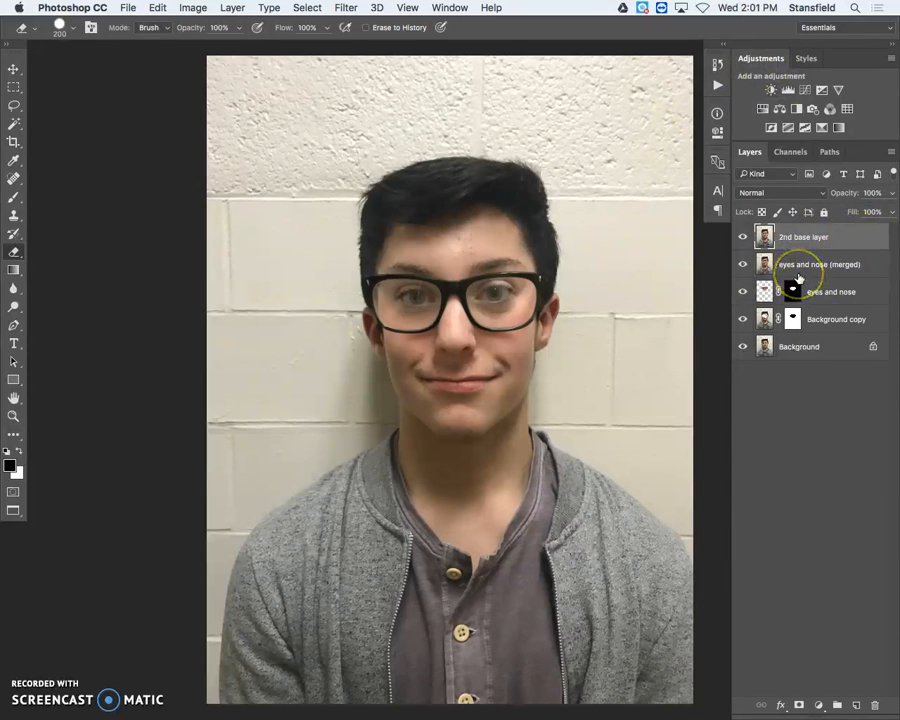